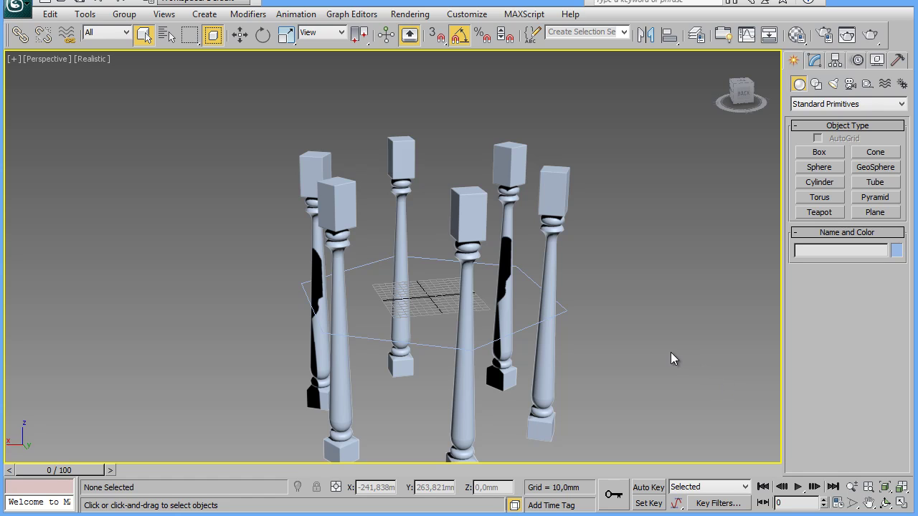
Step: Show the six balusters in a maximized Top viewport with the grid hidden and the hexagon centred
key("alt+w")
left_click(273, 194)
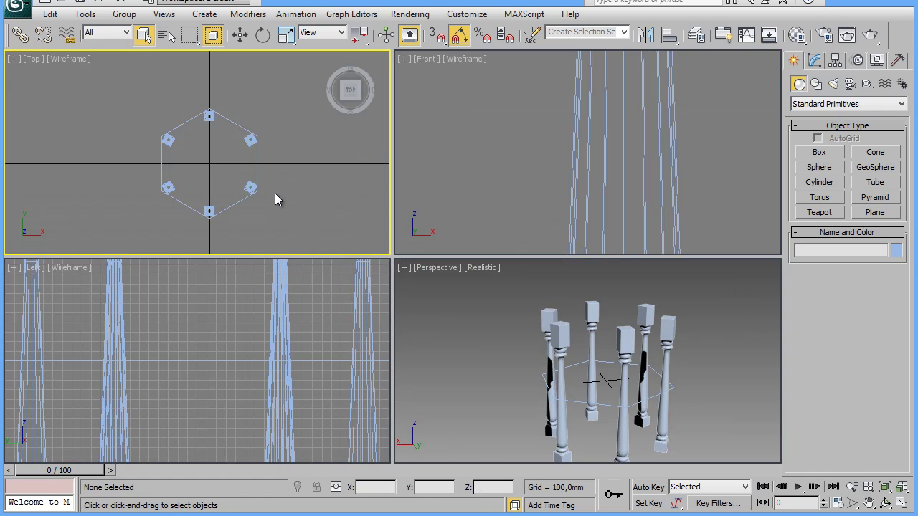
key("alt+w")
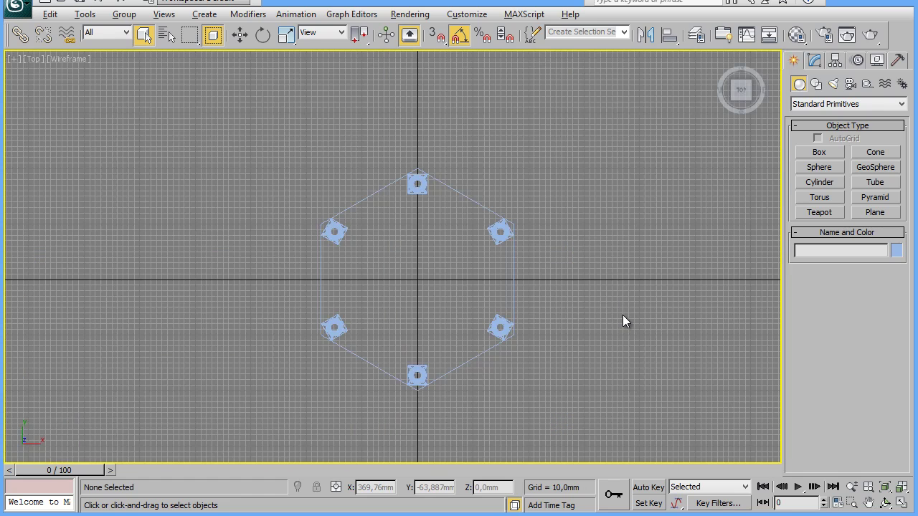
key("g")
middle_click_drag(583, 324, 558, 304)
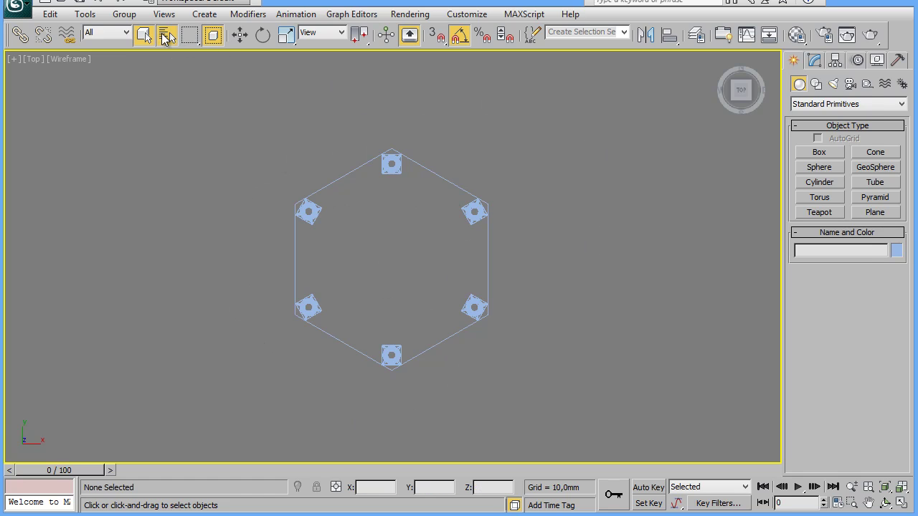
Step: Check the scene objects by name and select the leg footprints at the top and bottom corners
left_click(164, 36)
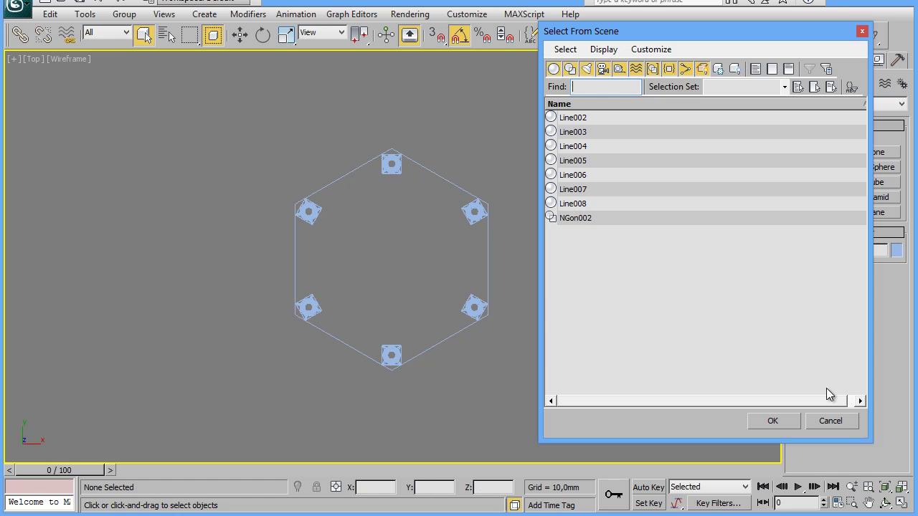
left_click(772, 421)
left_click(390, 163)
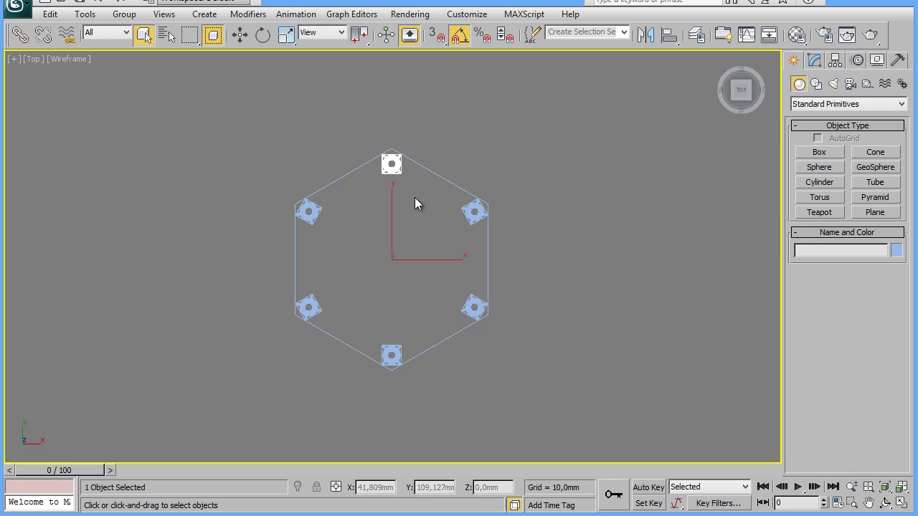
left_click(165, 36)
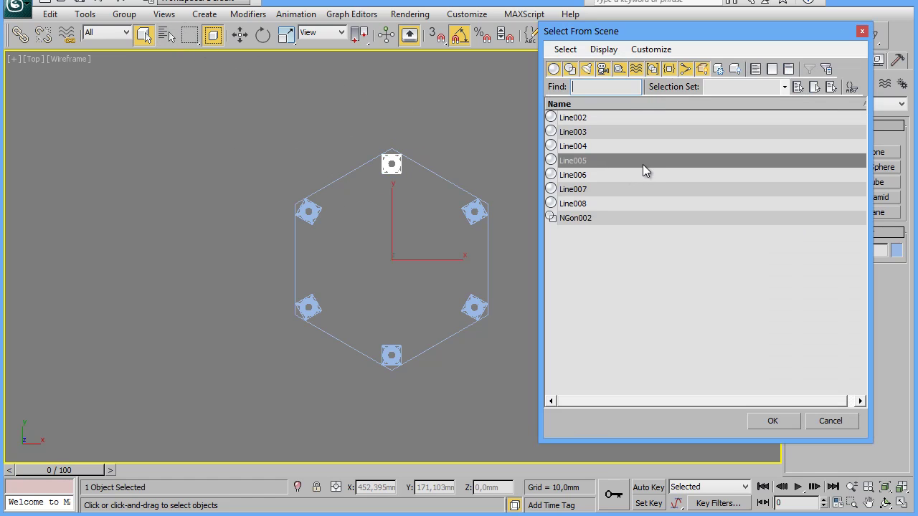
left_click(772, 421)
left_click_drag(343, 323, 431, 385)
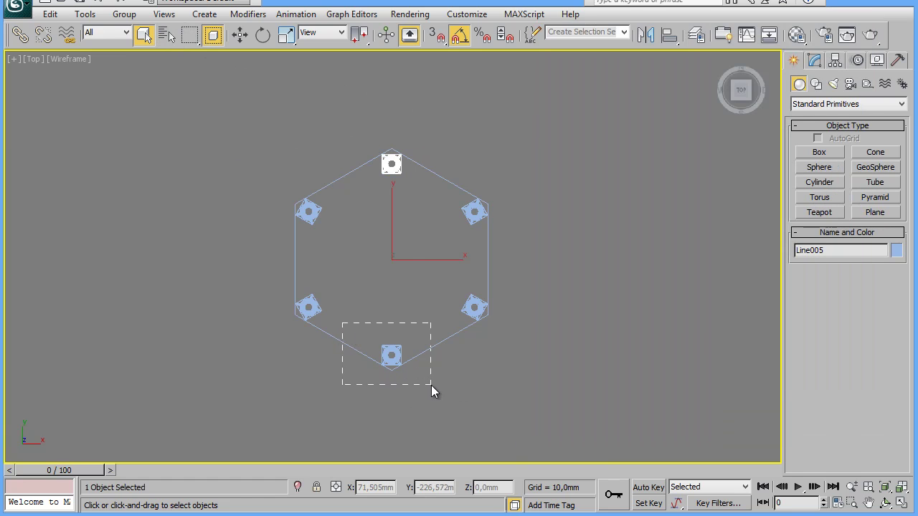
Step: Narrow the selection to Line008, move it aside to confirm it is the duplicate, and delete it
left_click(165, 35)
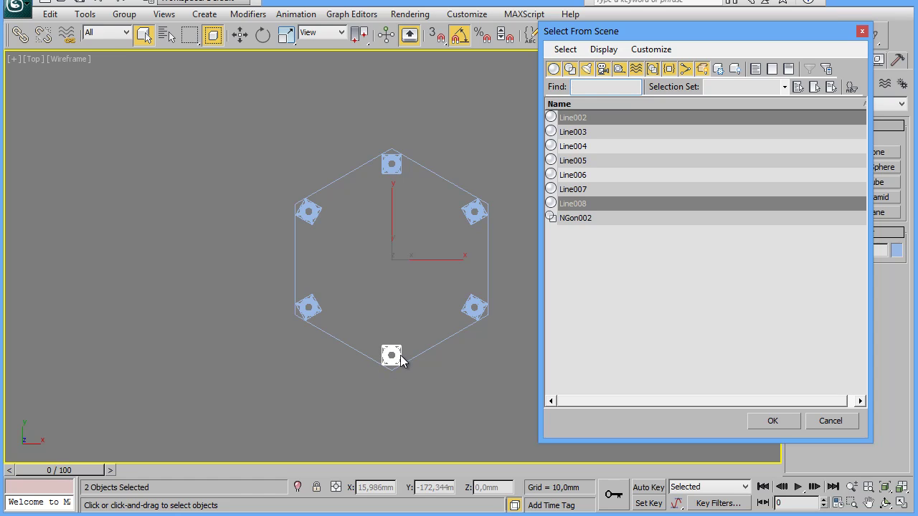
left_click(646, 203)
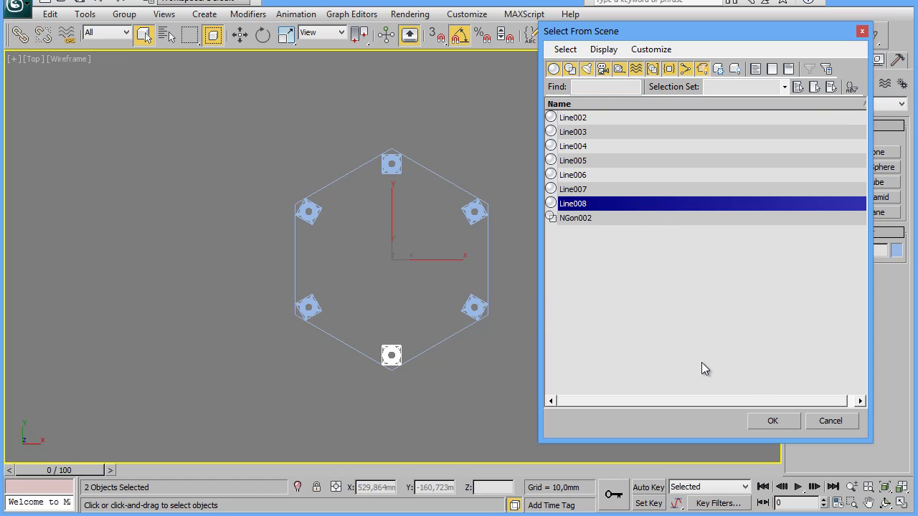
left_click(774, 420)
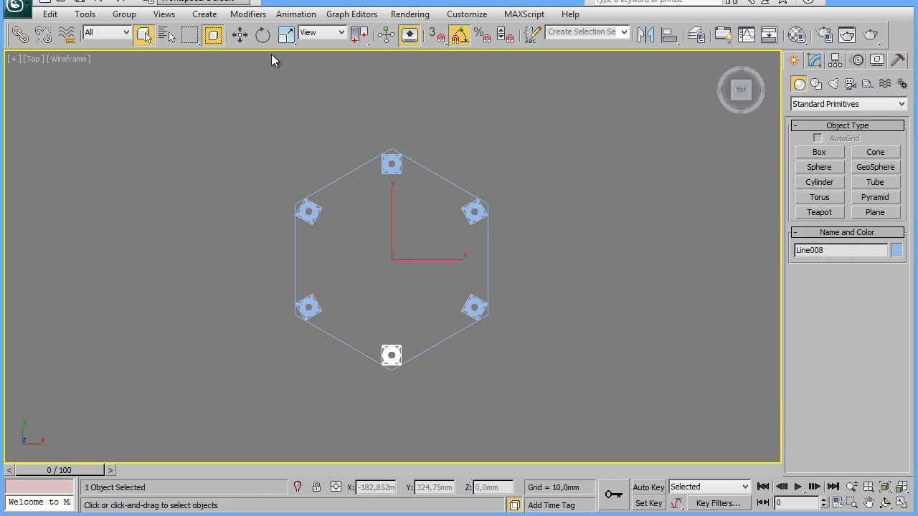
left_click(239, 35)
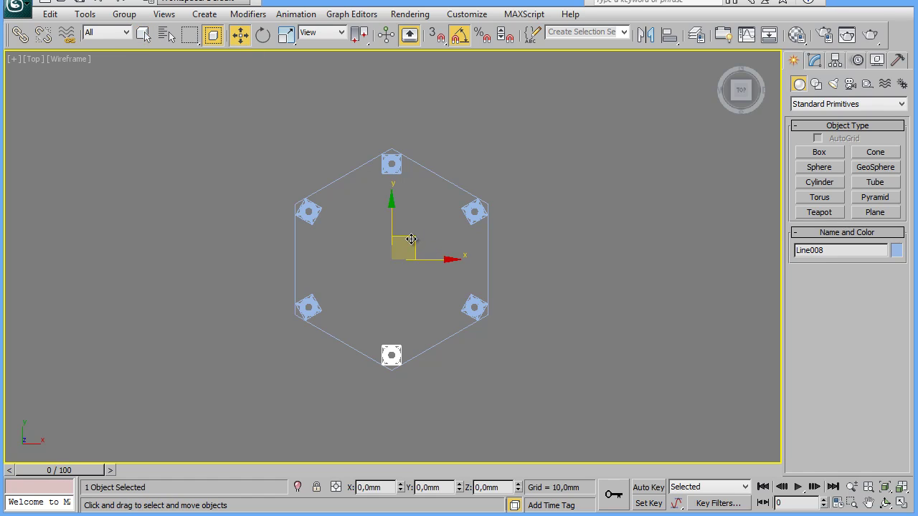
left_click_drag(411, 239, 589, 233)
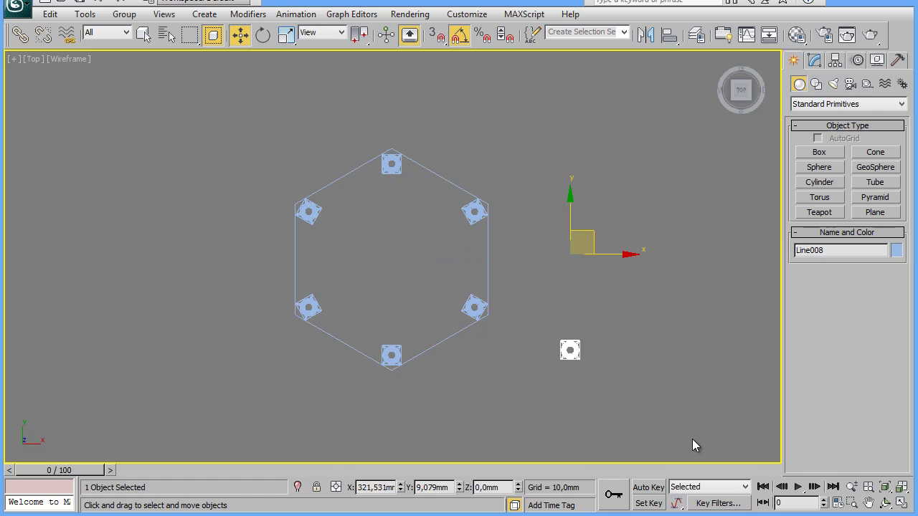
key("Delete")
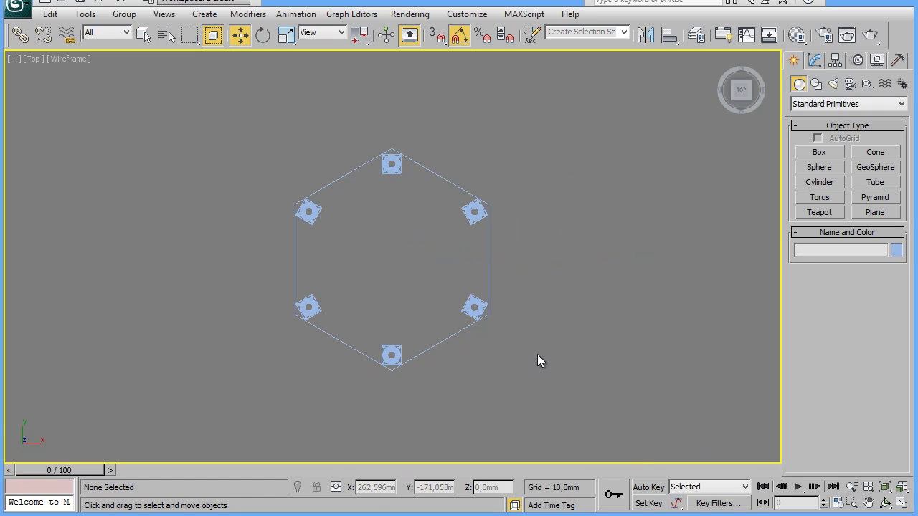
Step: Unhide all hidden objects from the maximized Perspective viewport
key("alt+w")
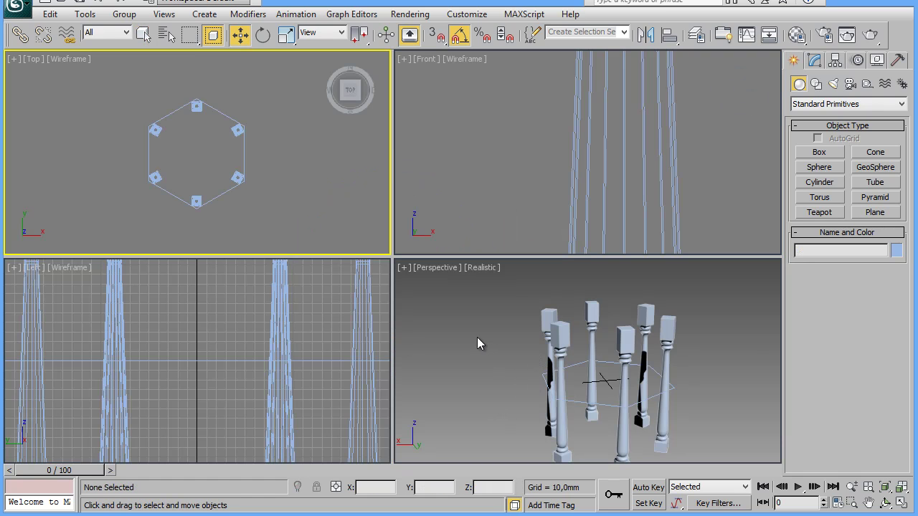
left_click(477, 337)
key("alt+w")
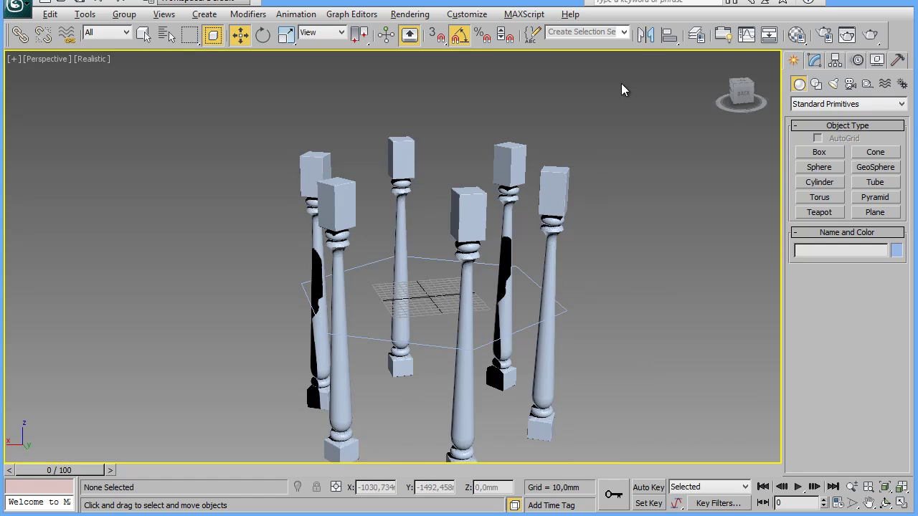
right_click(418, 271)
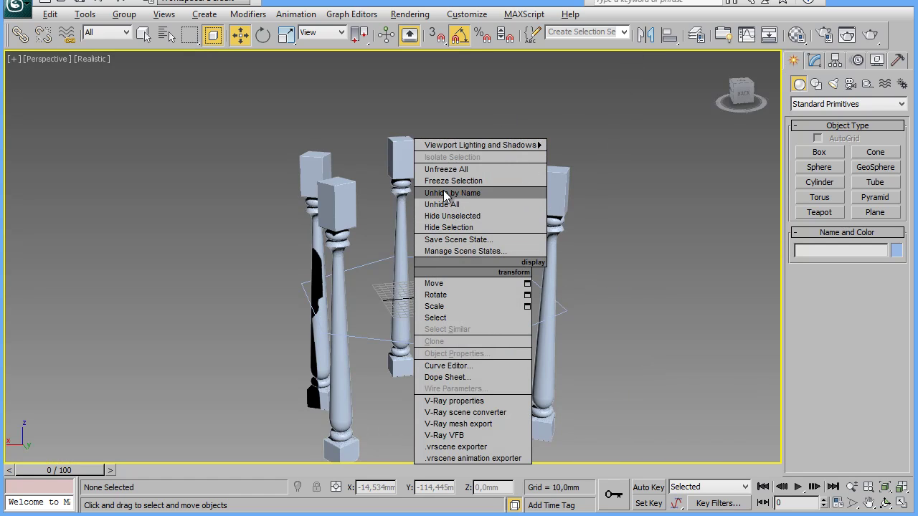
left_click(439, 208)
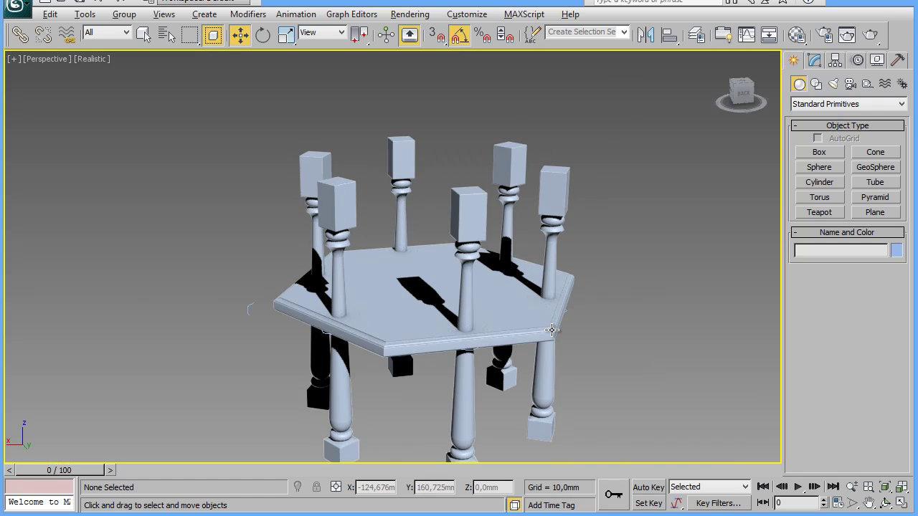
Step: In the maximized Left view, raise the three-part table top onto the baluster tops
key("alt+w")
left_click(295, 308)
key("alt+w")
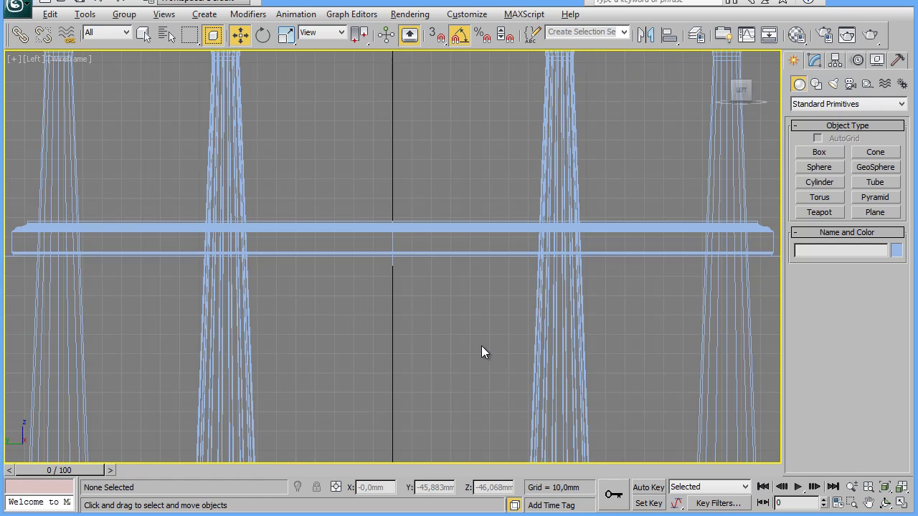
key("z")
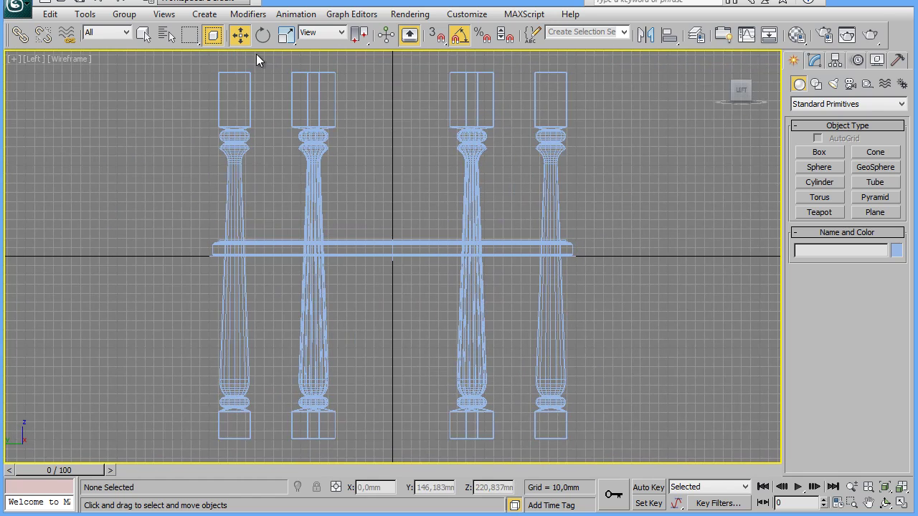
left_click_drag(201, 205, 649, 322)
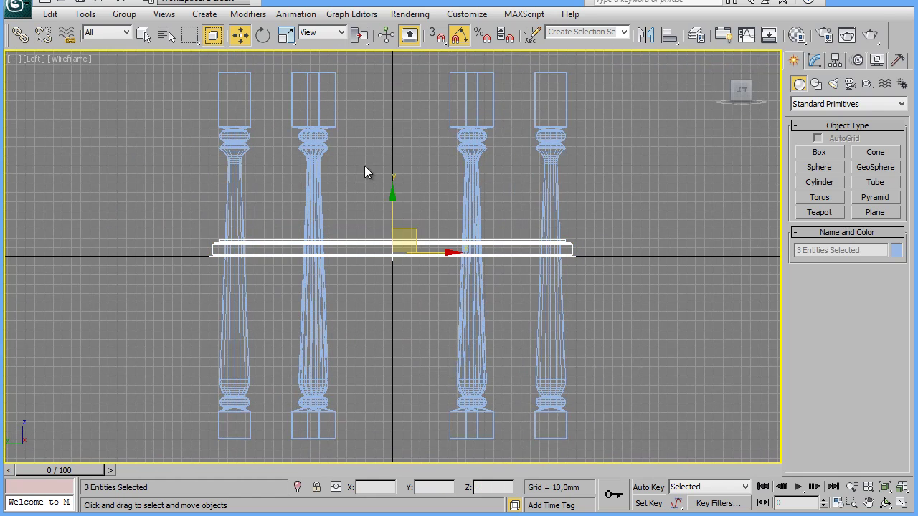
left_click_drag(392, 208, 384, 21)
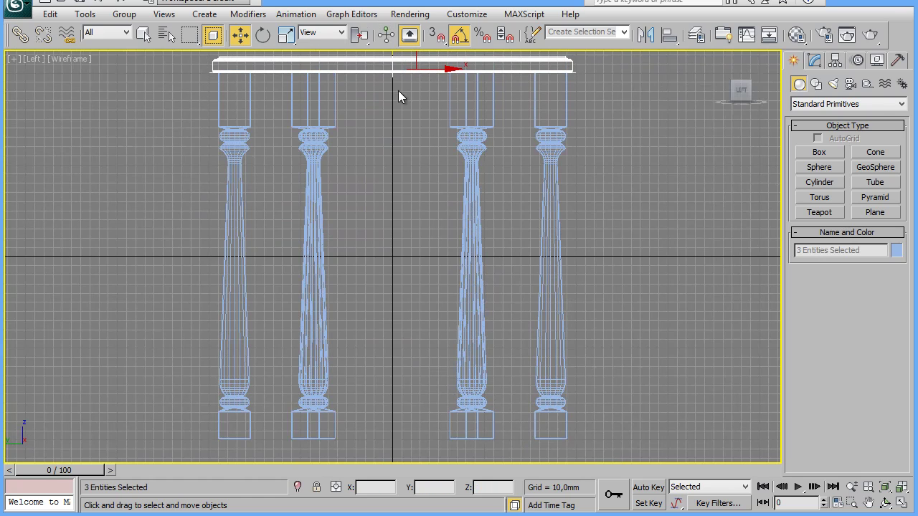
mouse_move(400, 94)
middle_mouse_down()
mouse_move(390, 258)
mouse_move(422, 336)
middle_mouse_up()
scroll(422, 336, "up", 4)
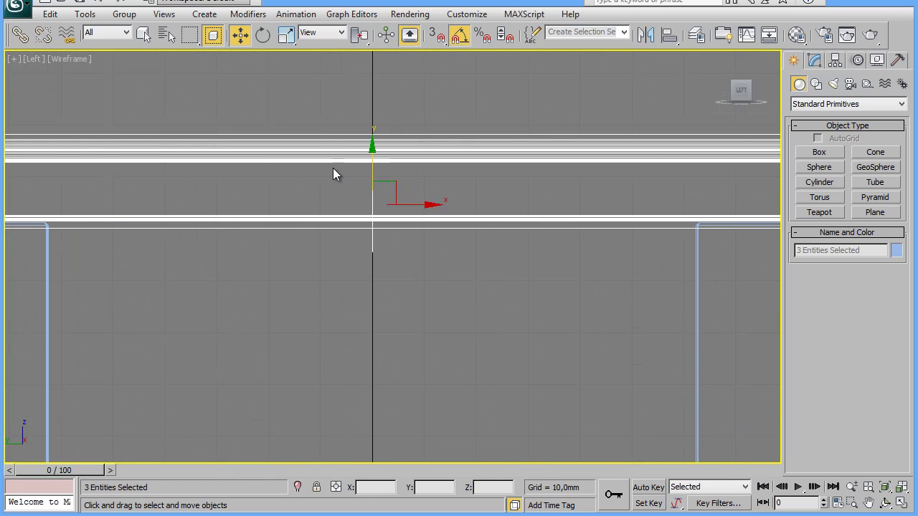
left_click_drag(374, 169, 374, 169)
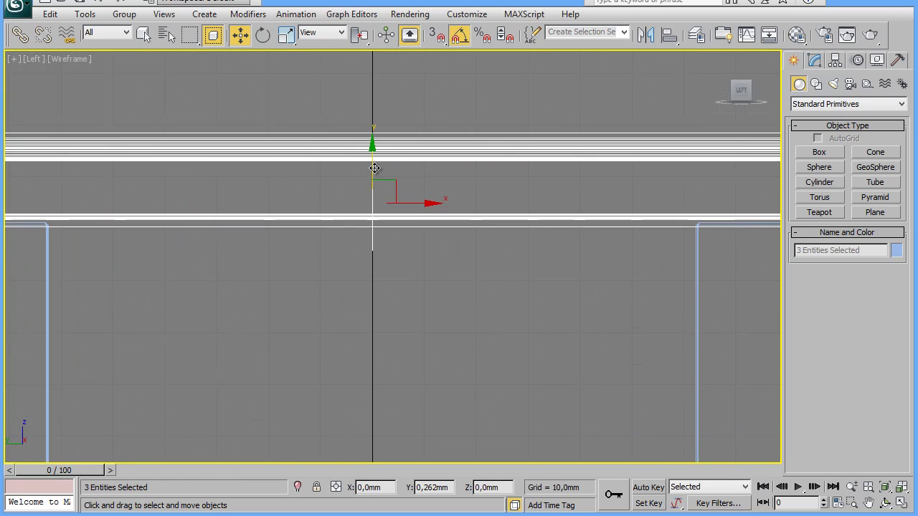
left_click(405, 332)
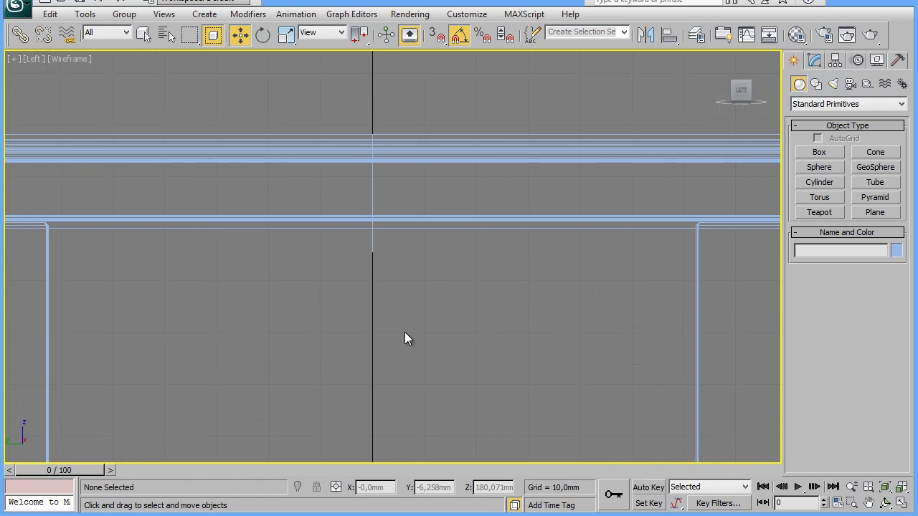
key("alt+w")
left_click(489, 370)
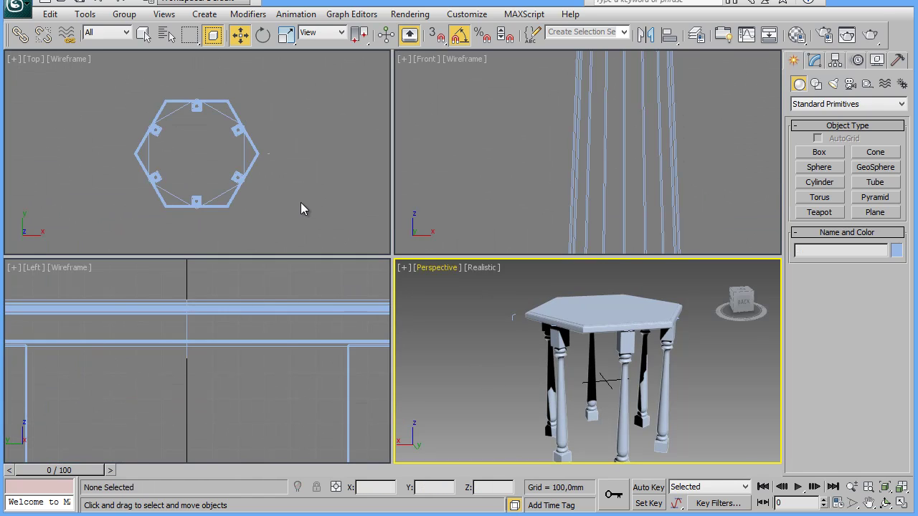
Step: Rotate the hexagonal outline NGon001 in the Top view to line up with the legs
left_click(255, 188)
key("alt+w")
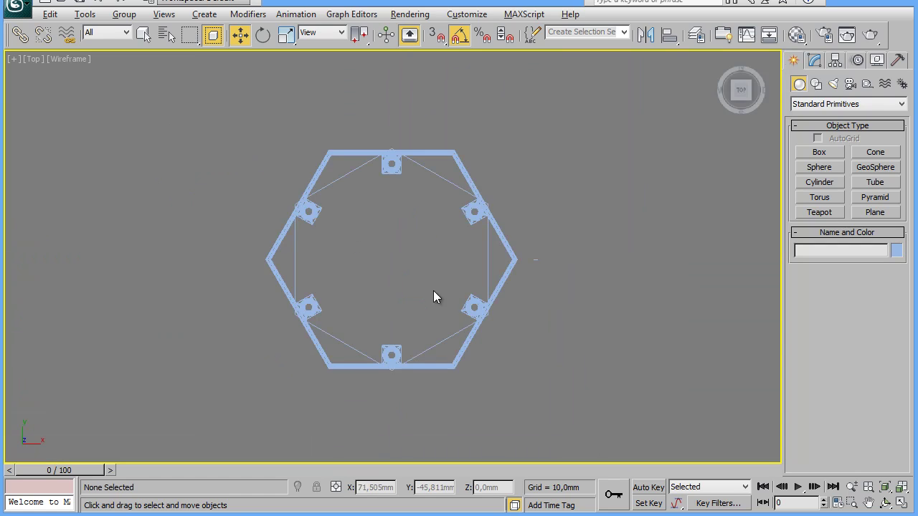
left_click(463, 354)
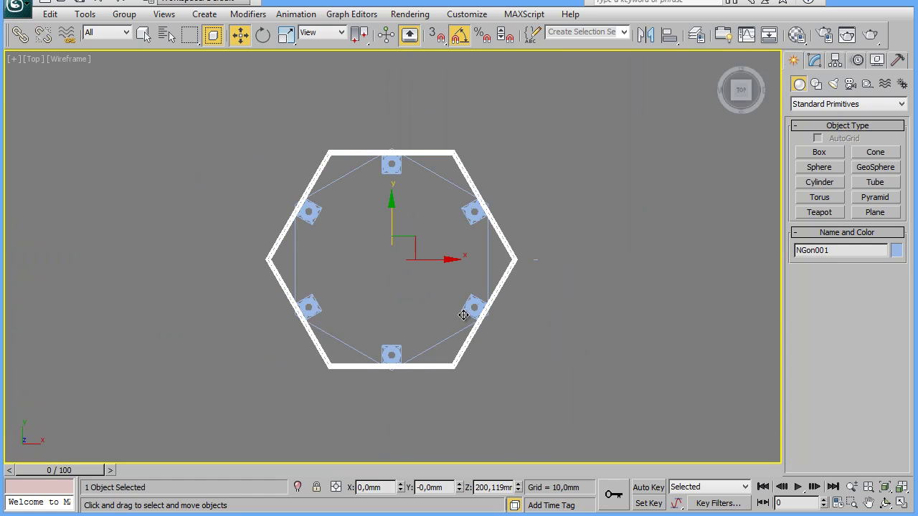
left_click(263, 35)
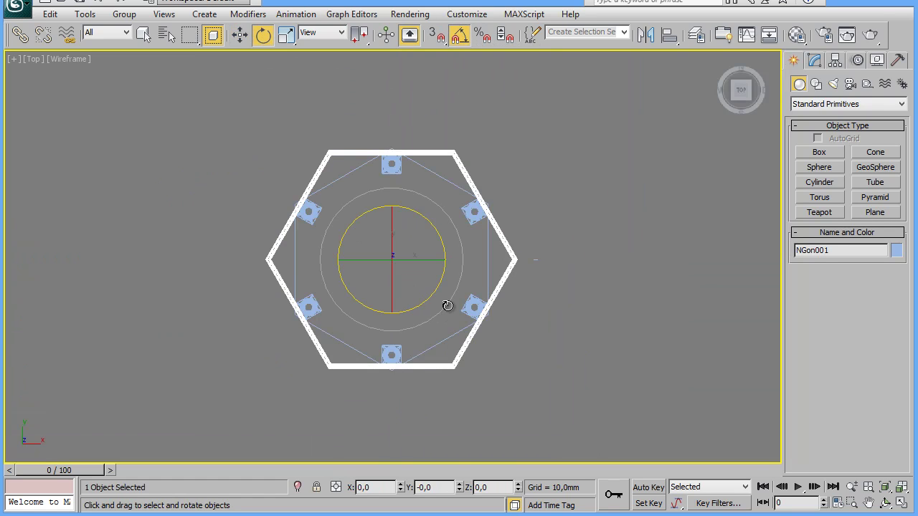
left_click_drag(447, 307, 461, 287)
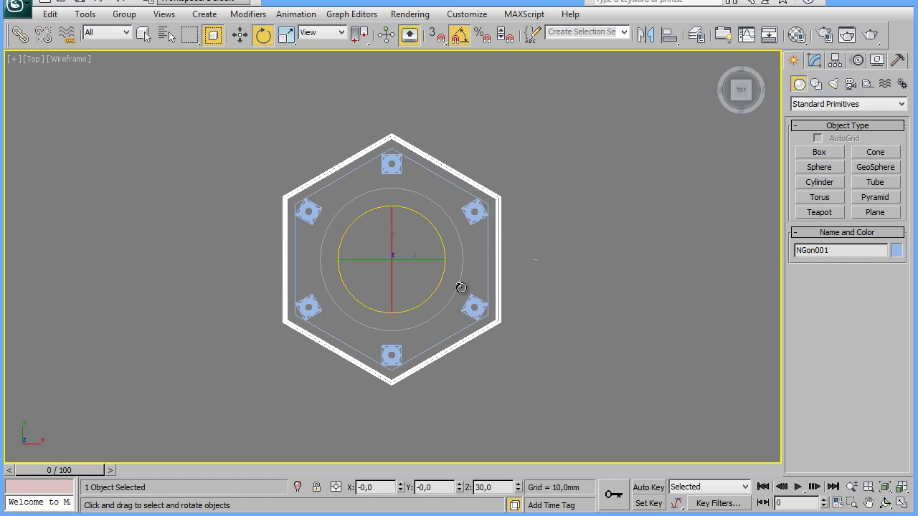
left_click(591, 348)
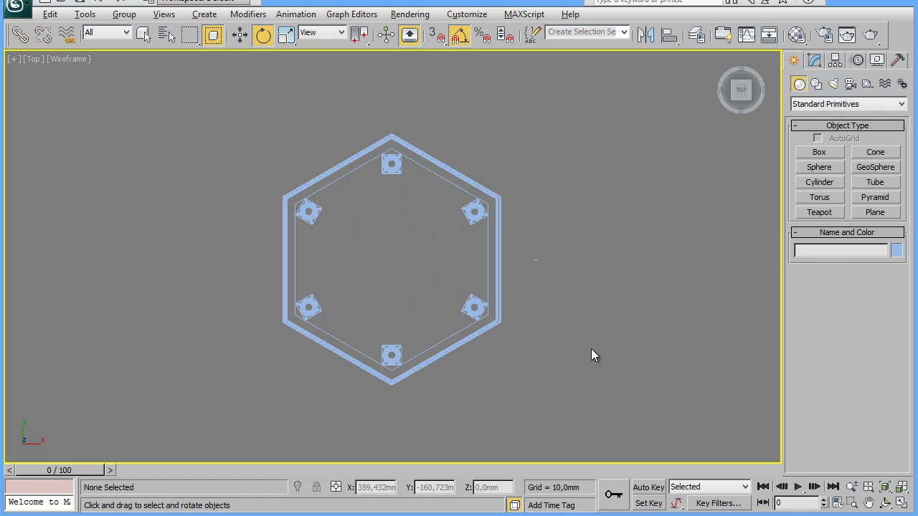
Step: Orbit the table in a maximized Perspective view, then select the inner hexagon NGon002 in Top view
key("alt+w")
left_click(490, 375)
key("alt+w")
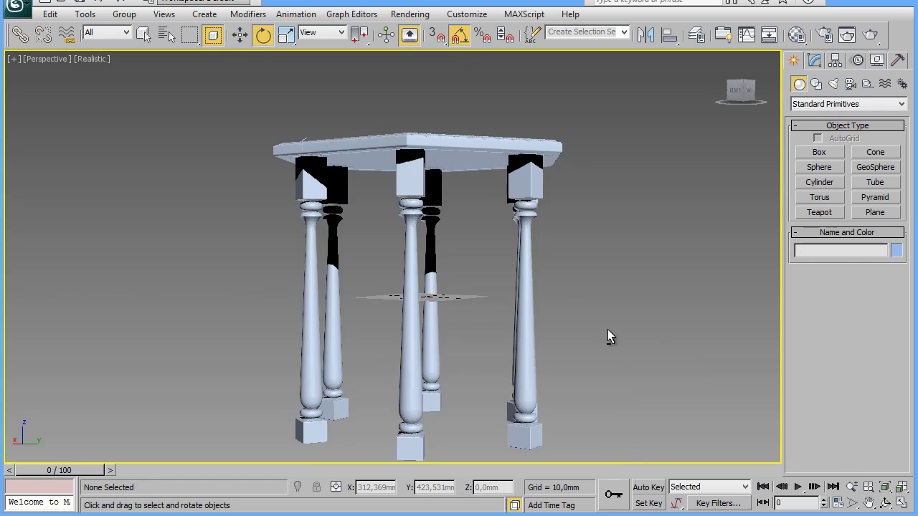
middle_click_drag(607, 329, 670, 338, "alt")
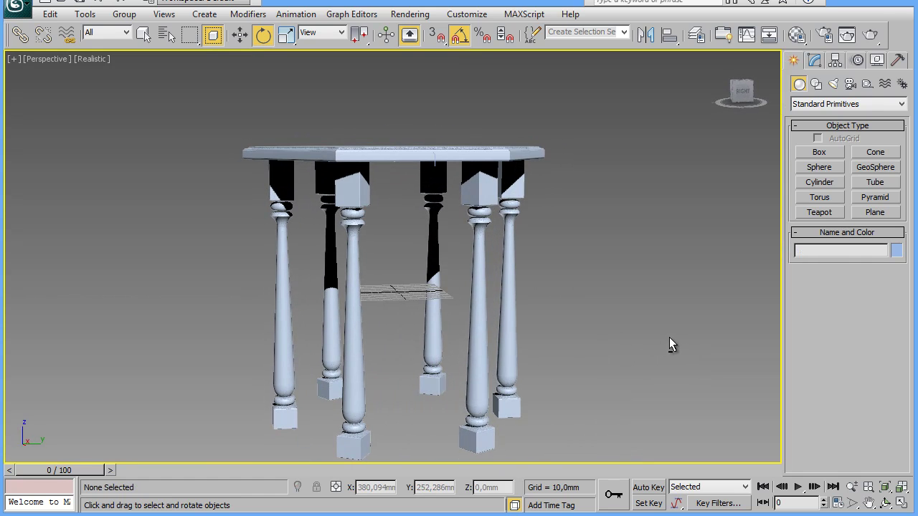
key("alt+w")
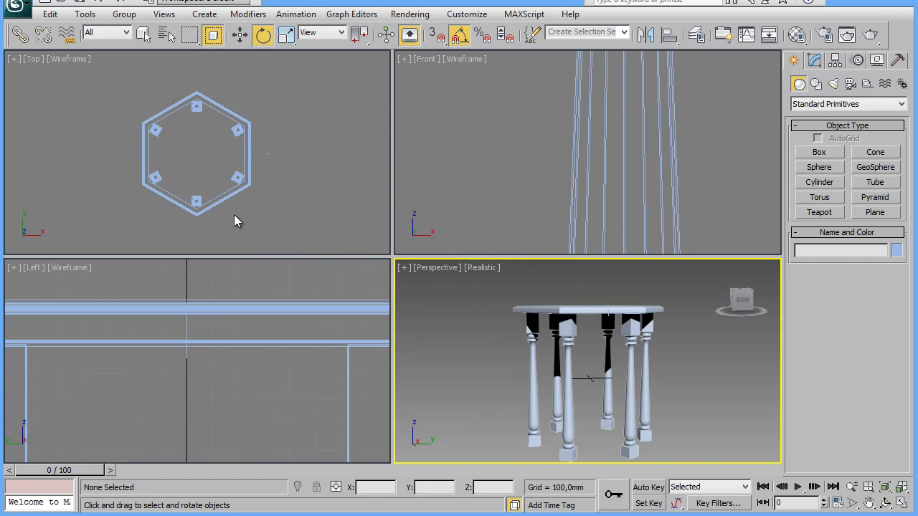
left_click(234, 214)
key("alt+w")
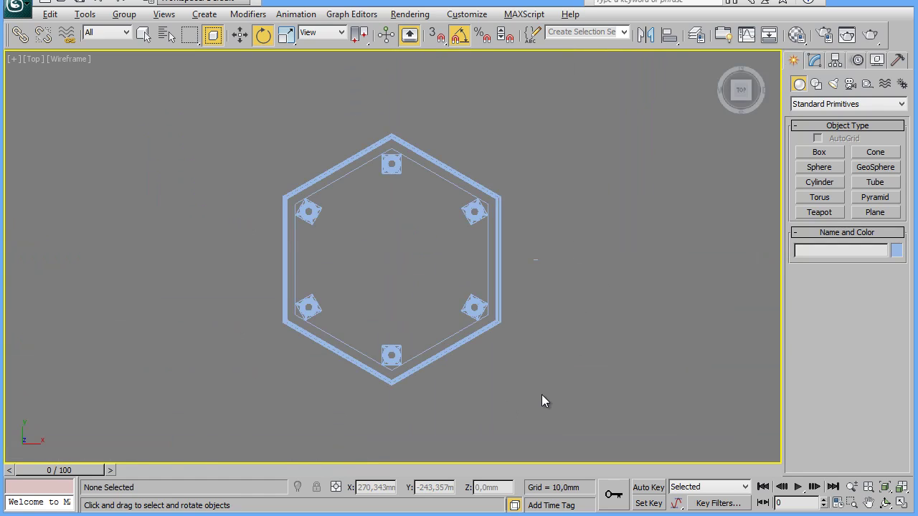
left_click(424, 350)
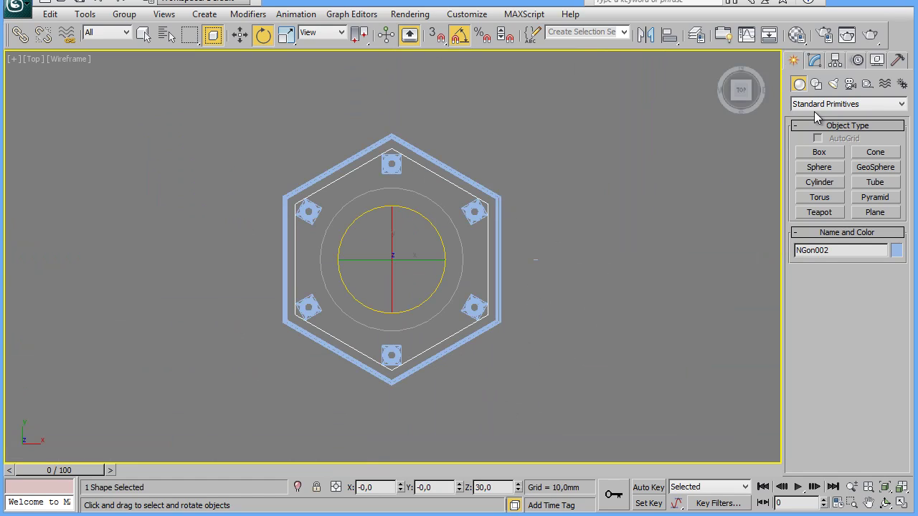
Step: Reduce NGon002's radius to about 186 mm and convert it to an editable spline
left_click(815, 61)
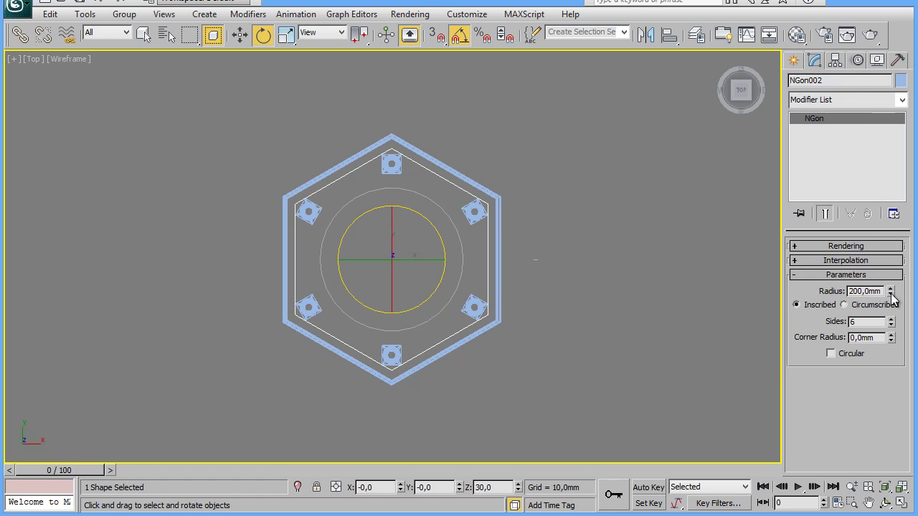
left_click_drag(891, 295, 893, 302)
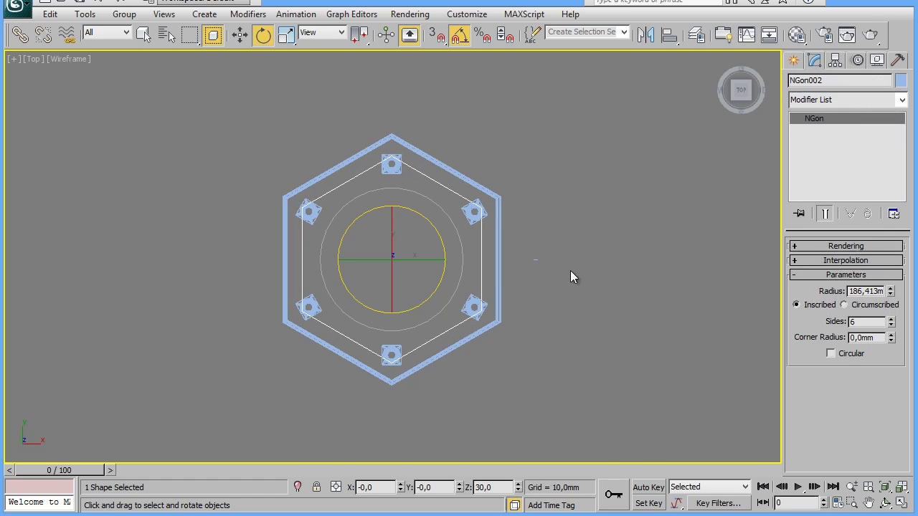
right_click(481, 278)
mouse_move(507, 402)
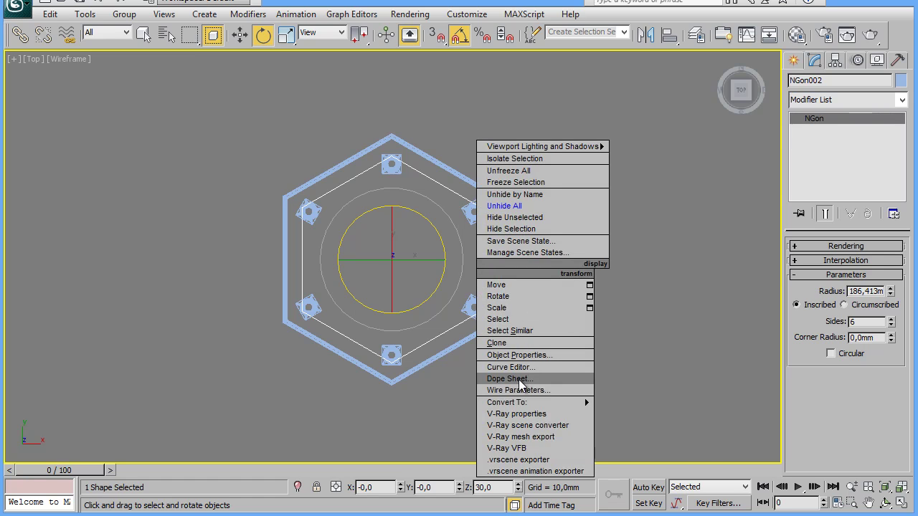
left_click(648, 403)
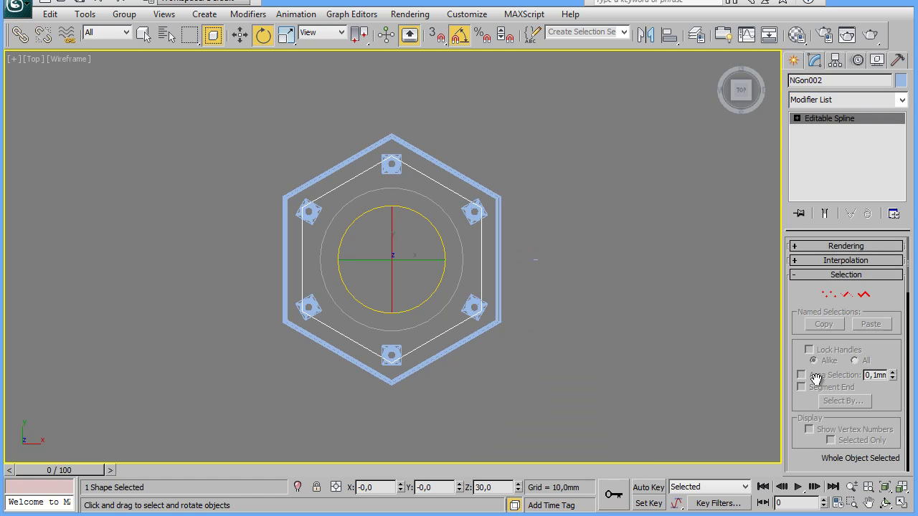
Step: Outline the hexagon spline into a narrow double-walled ring
left_click(864, 296)
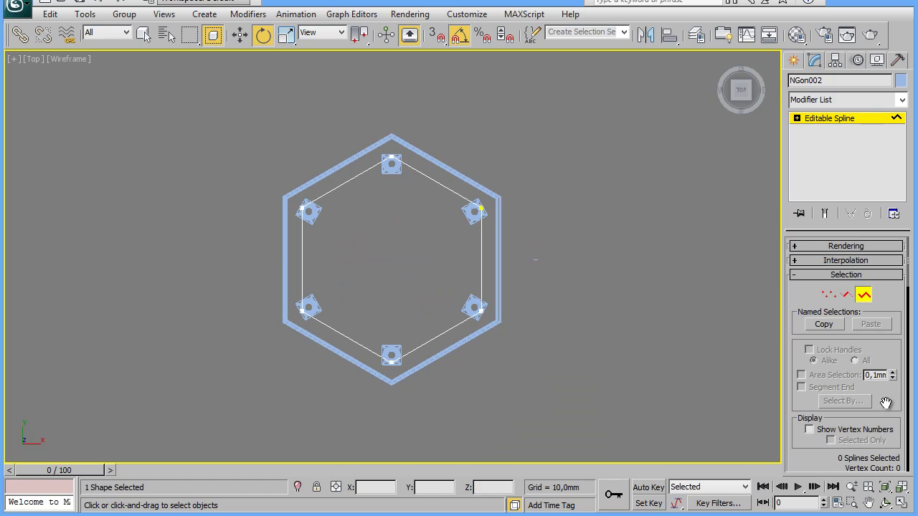
left_click_drag(786, 290, 746, 293)
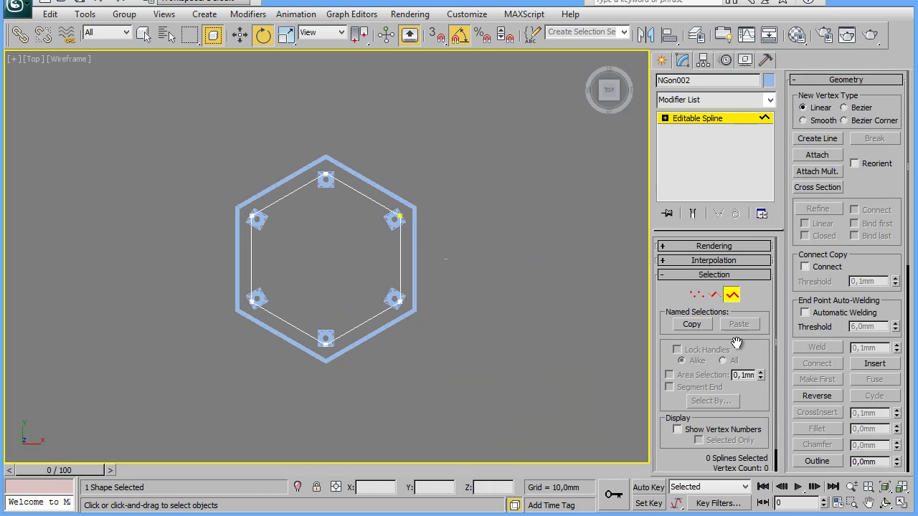
left_click(817, 460)
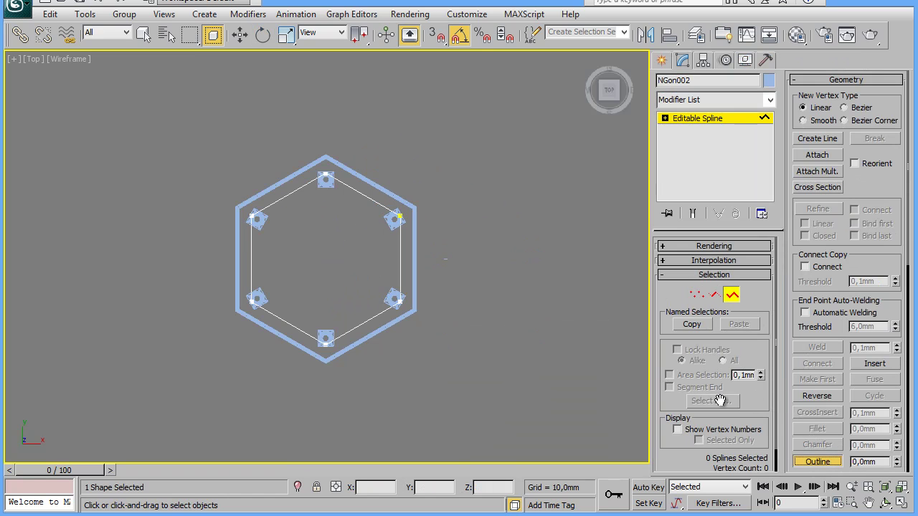
left_click_drag(401, 258, 413, 242)
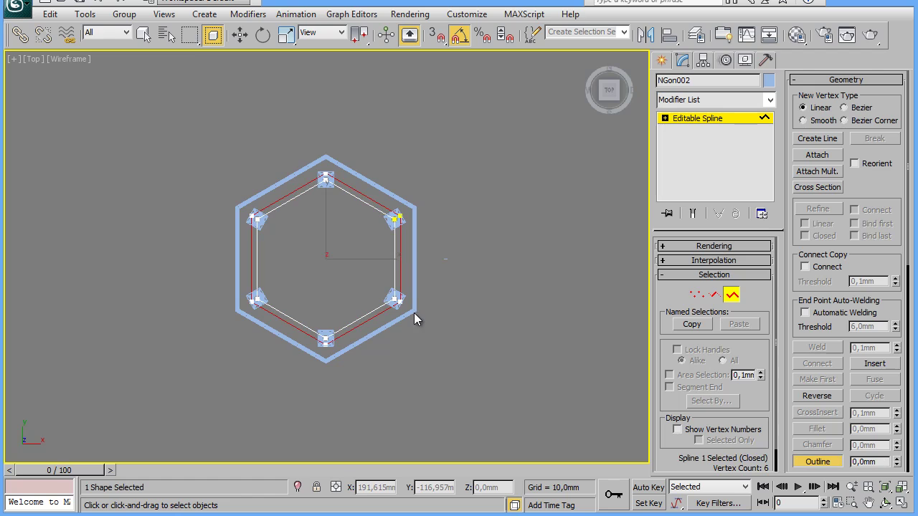
left_click(692, 100)
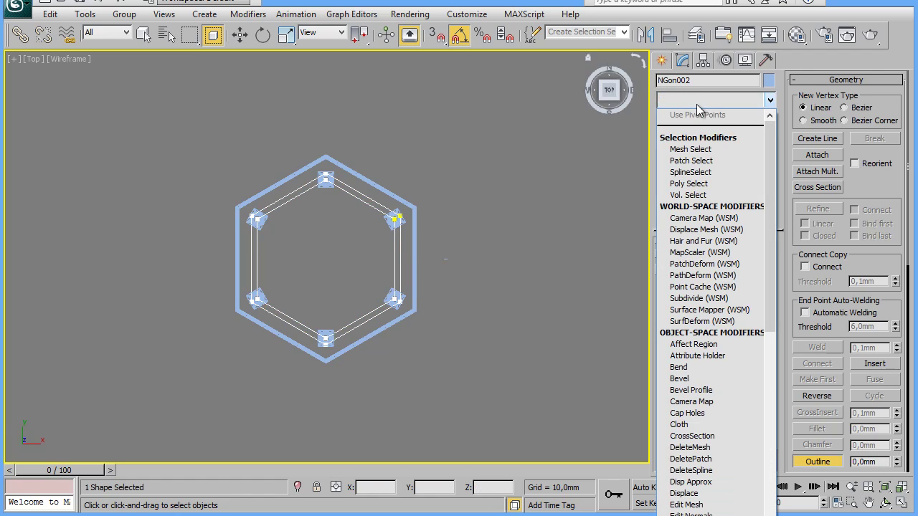
left_click_drag(767, 147, 766, 251)
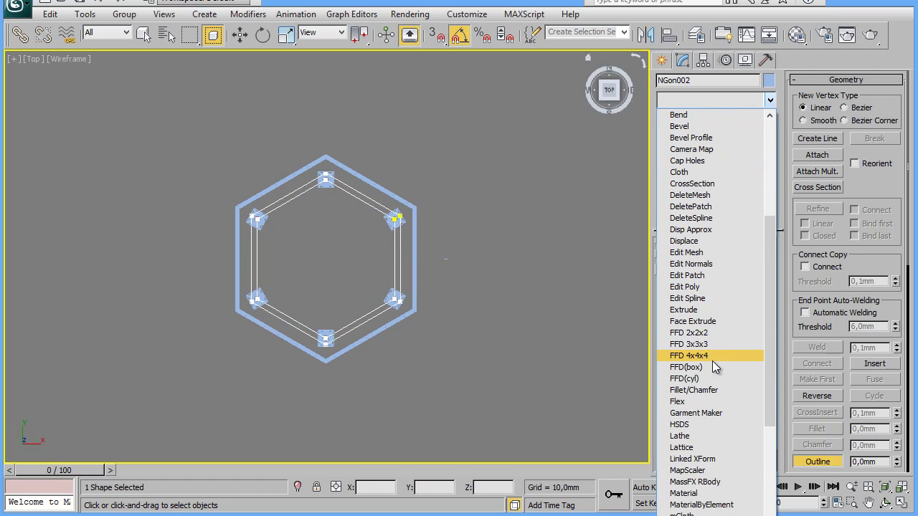
Step: Apply an Extrude modifier with a 50 mm Amount to the NGon002 ring
left_click(683, 309)
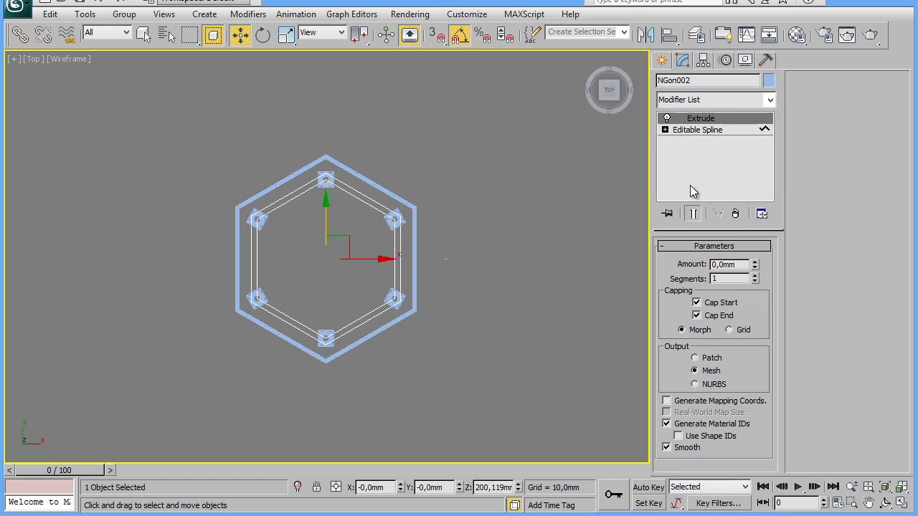
left_click_drag(743, 264, 660, 267)
type("5")
type("0")
key("Return")
key("alt+w")
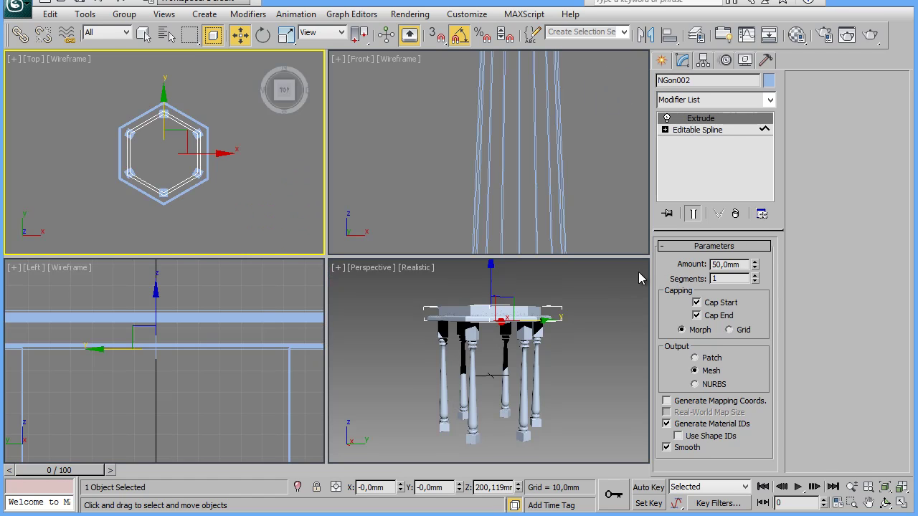
Step: In the Left view, move the extruded NGon002 band down beneath the tabletop around the baluster tops
right_click(167, 283)
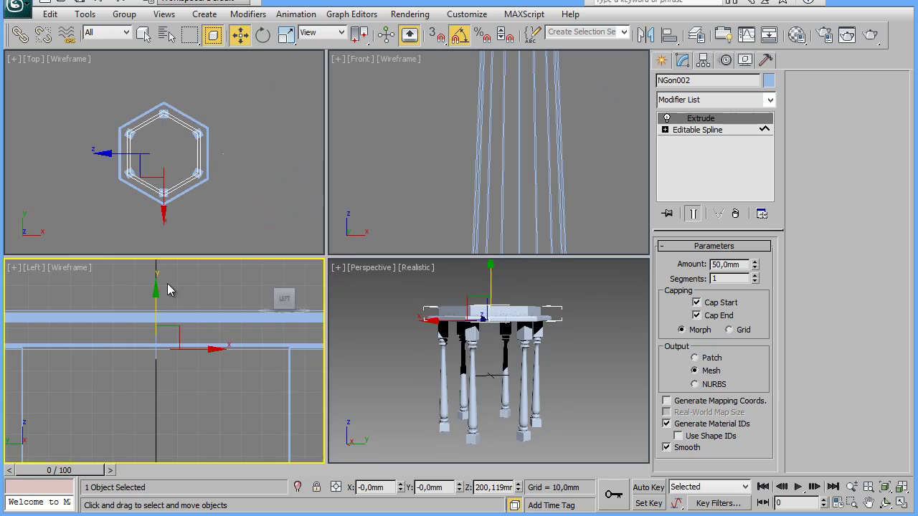
key("alt+w")
scroll(452, 337, "down", 3)
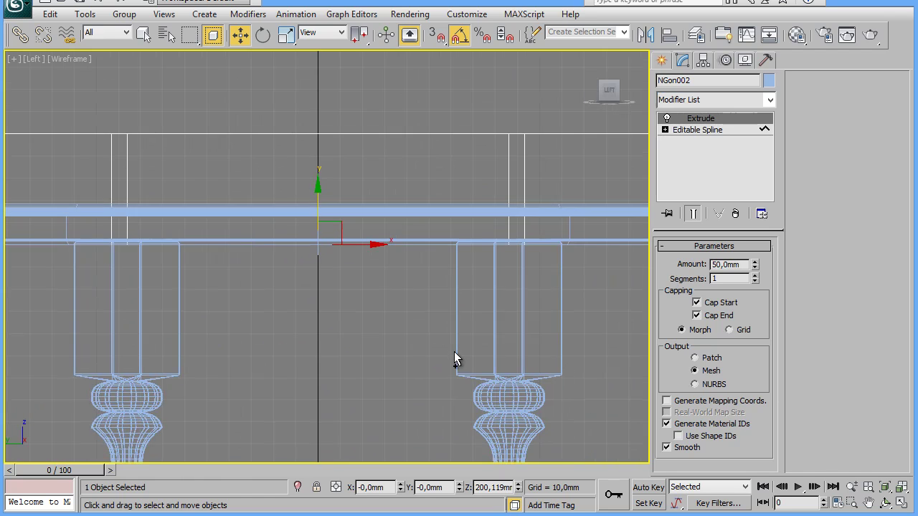
scroll(461, 370, "down", 2)
scroll(465, 387, "down", 2)
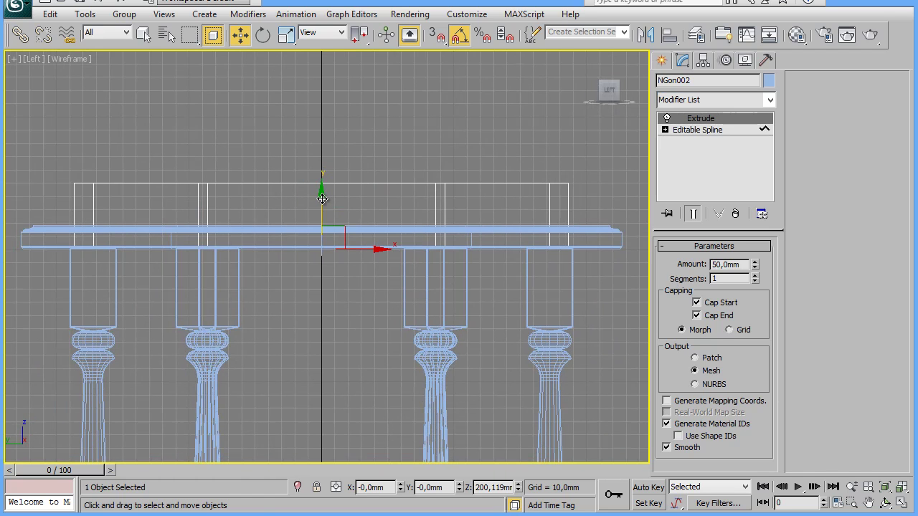
left_click_drag(322, 198, 321, 262)
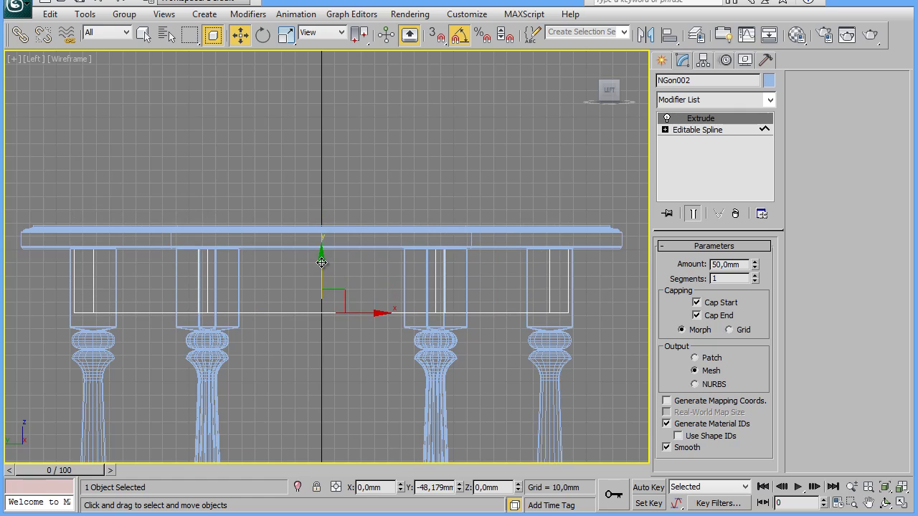
Step: Convert the apron frame to an Editable Poly and select its bottom edges
right_click(294, 313)
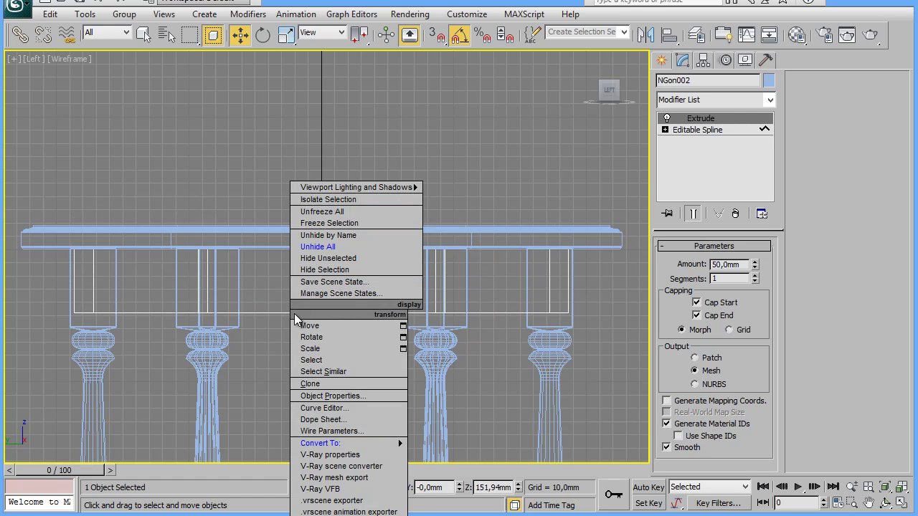
mouse_move(321, 443)
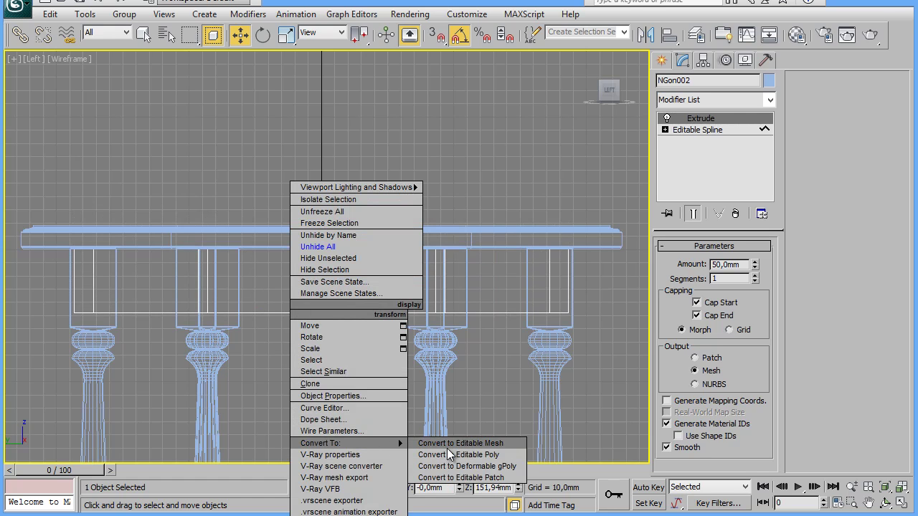
left_click(450, 455)
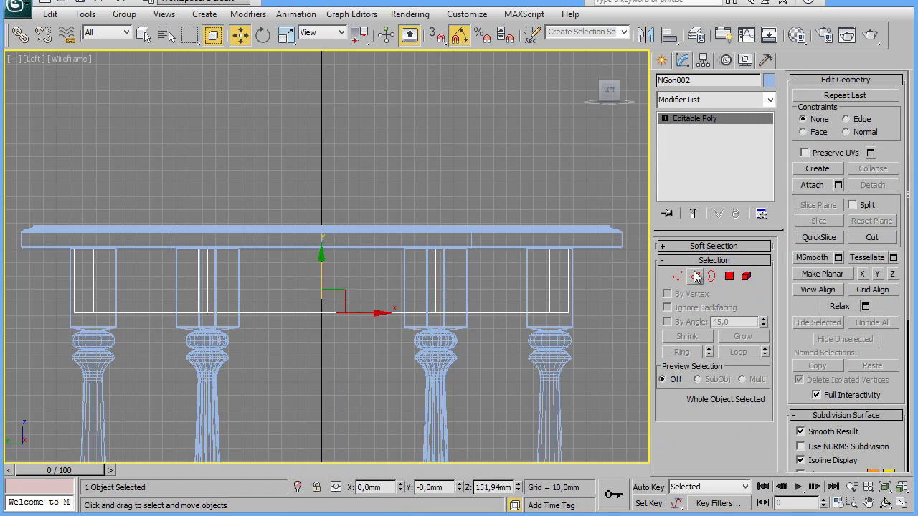
left_click(696, 279)
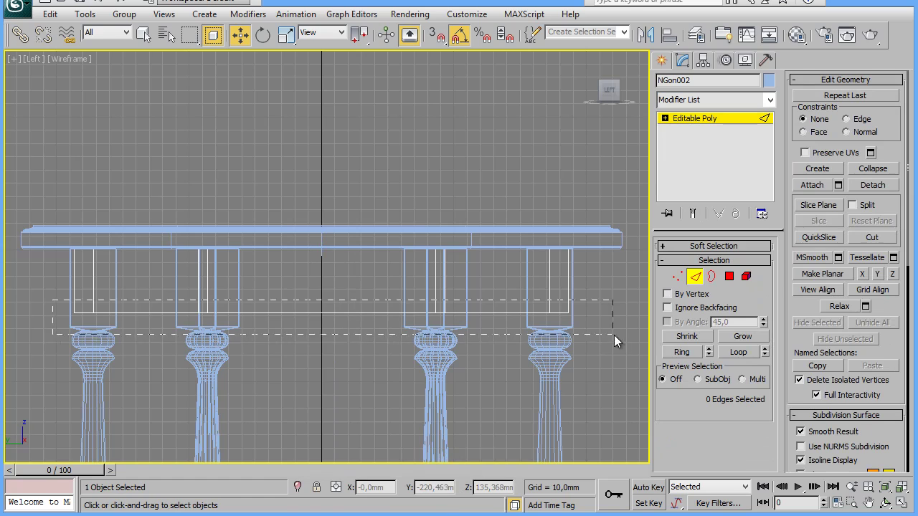
left_click_drag(253, 348, 621, 333)
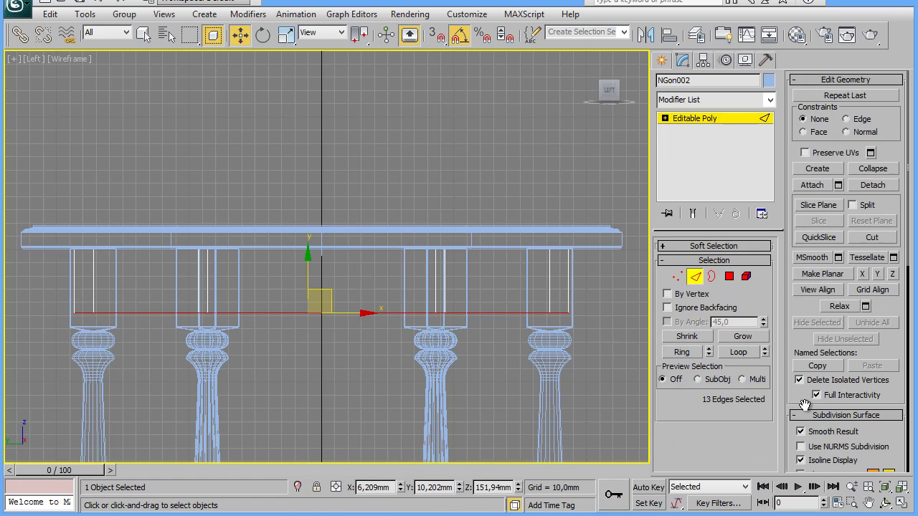
Step: Chamfer the selected bottom edges by 2 mm
left_click_drag(896, 394, 896, 154)
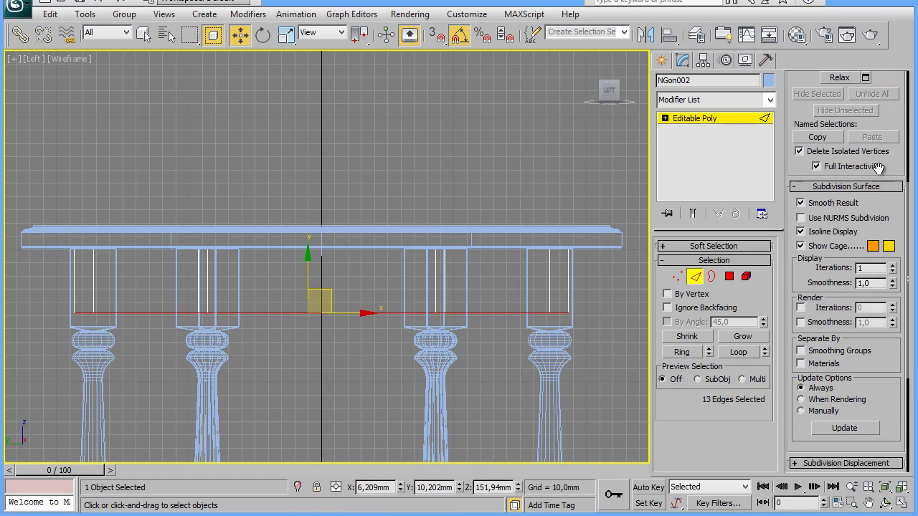
left_click_drag(902, 405, 902, 226)
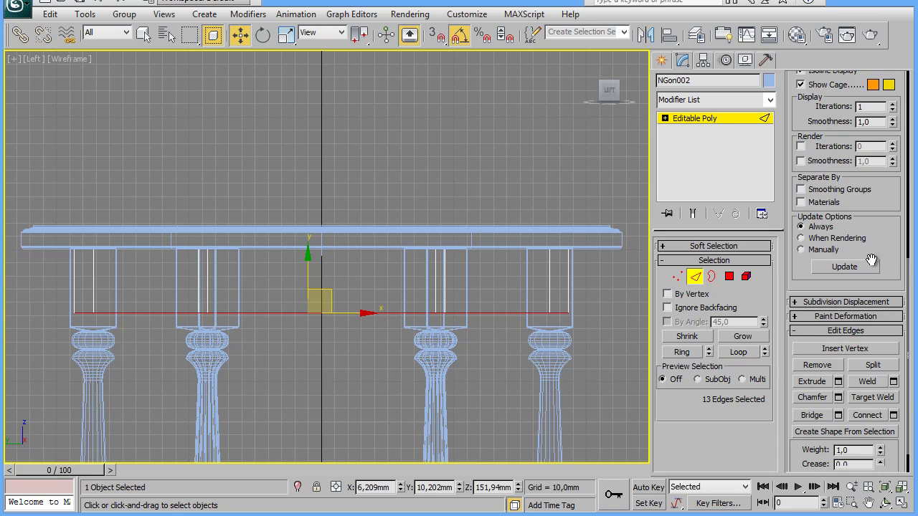
left_click(838, 368)
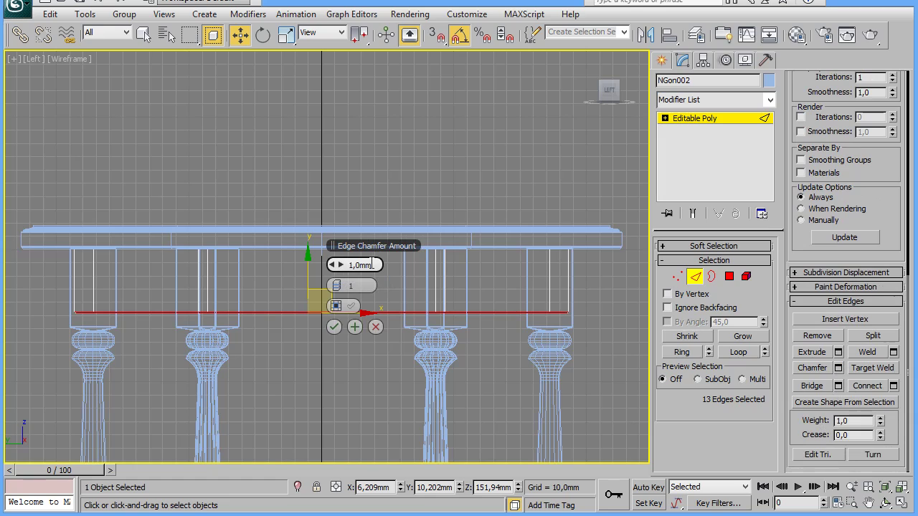
left_click_drag(359, 265, 339, 268)
type("2")
key("Return")
left_click(331, 327)
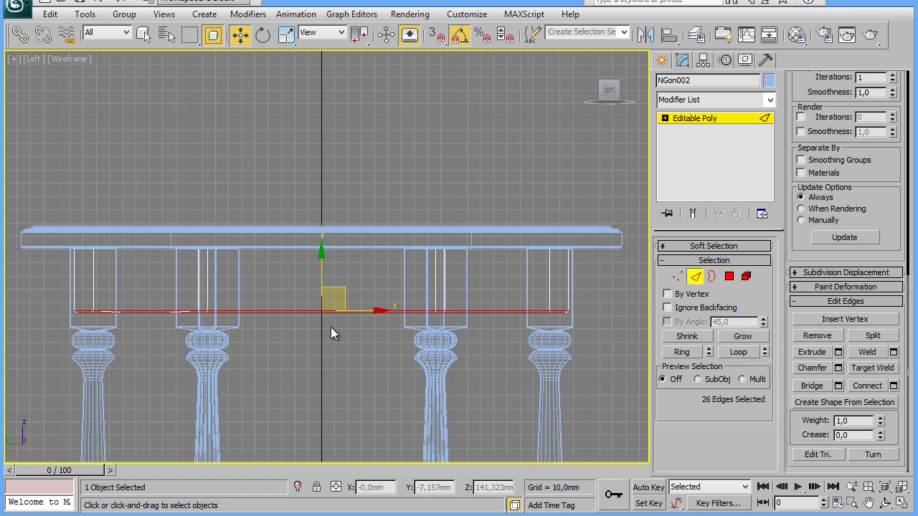
left_click(347, 367)
key("alt+w")
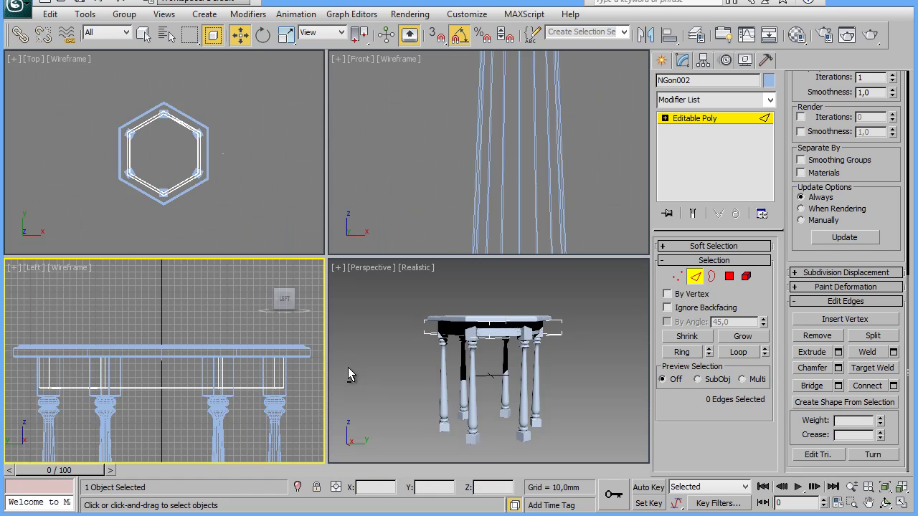
left_click(399, 350)
key("alt+w")
mouse_move(303, 332)
middle_mouse_down("alt")
mouse_move(351, 337)
mouse_move(563, 288)
middle_mouse_up("alt")
left_click(661, 59)
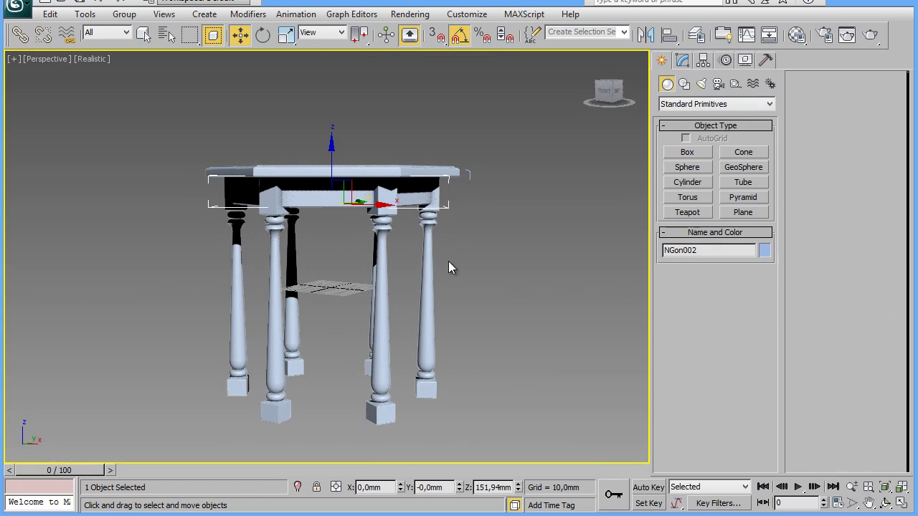
left_click(448, 261)
mouse_move(448, 261)
middle_mouse_down("alt")
mouse_move(501, 303)
mouse_move(563, 266)
mouse_move(510, 227)
mouse_move(406, 208)
mouse_move(347, 215)
mouse_move(312, 302)
mouse_move(373, 332)
mouse_move(458, 314)
mouse_move(494, 277)
mouse_move(545, 279)
mouse_move(518, 294)
mouse_move(479, 293)
middle_mouse_up("alt")
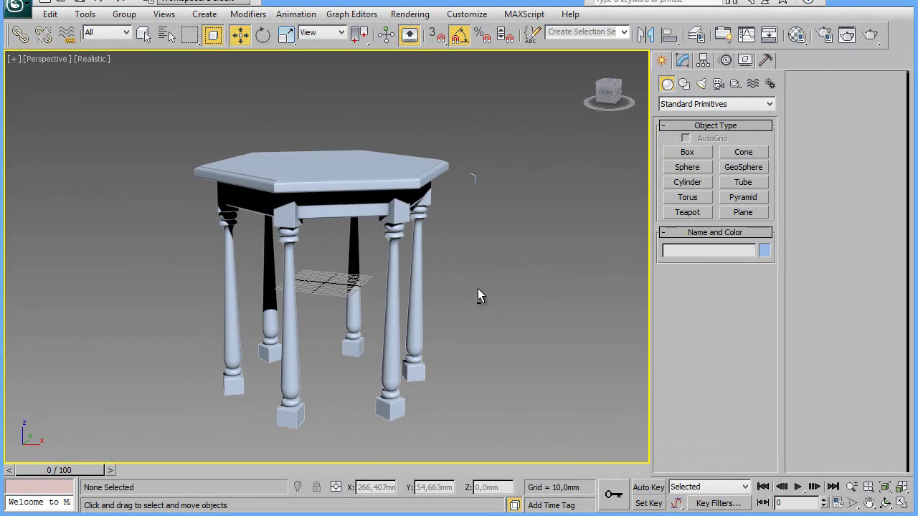
mouse_move(466, 294)
middle_mouse_down("alt")
mouse_move(486, 278)
mouse_move(461, 256)
mouse_move(481, 288)
mouse_move(506, 294)
mouse_move(518, 277)
mouse_move(526, 313)
mouse_move(513, 305)
mouse_move(467, 170)
middle_mouse_up("alt")
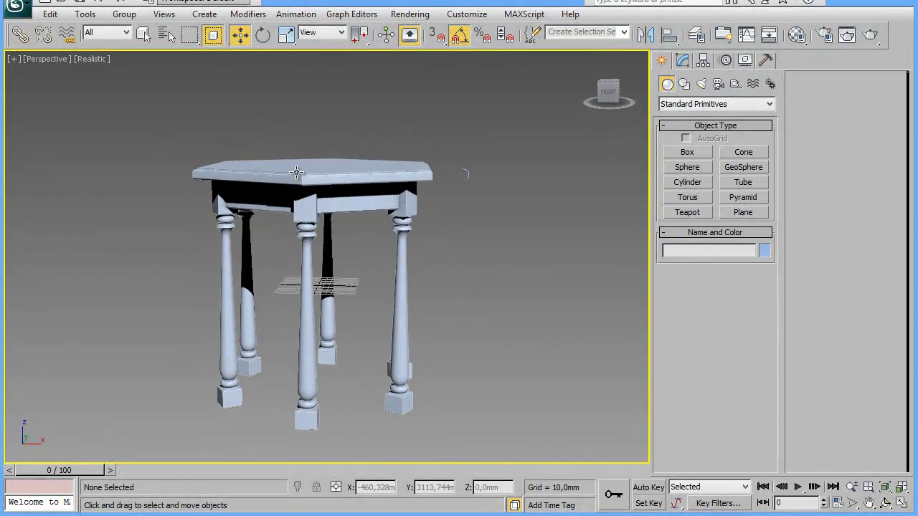
left_click(292, 178)
Step: In the Left view, Shift-drag a copy of the tabletop below the legs as base slab NGon003
key("alt+w")
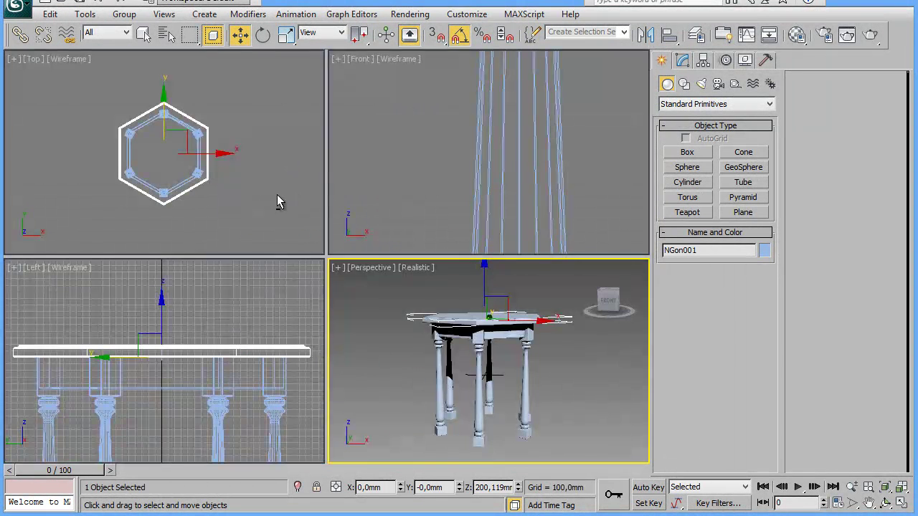
right_click(178, 326)
key("alt+w")
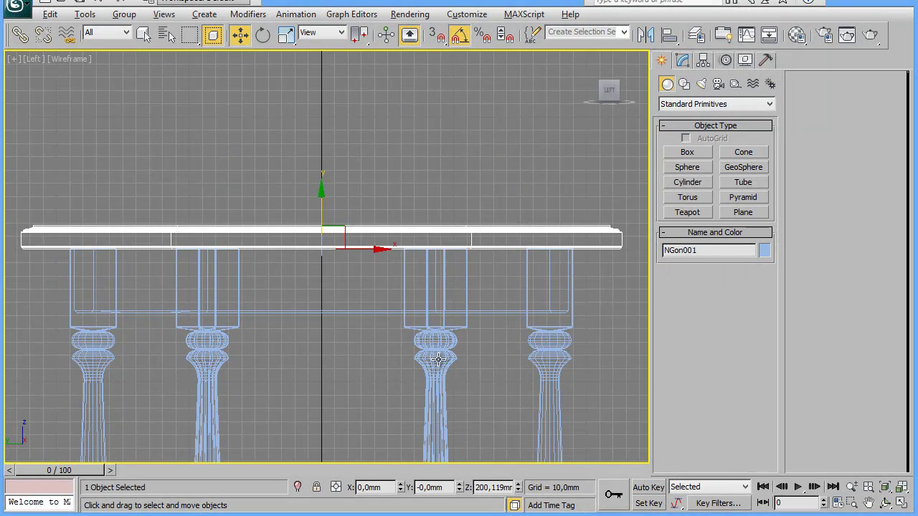
scroll(477, 329, "down", 3)
scroll(481, 351, "down", 1)
middle_click_drag(527, 364, 536, 271)
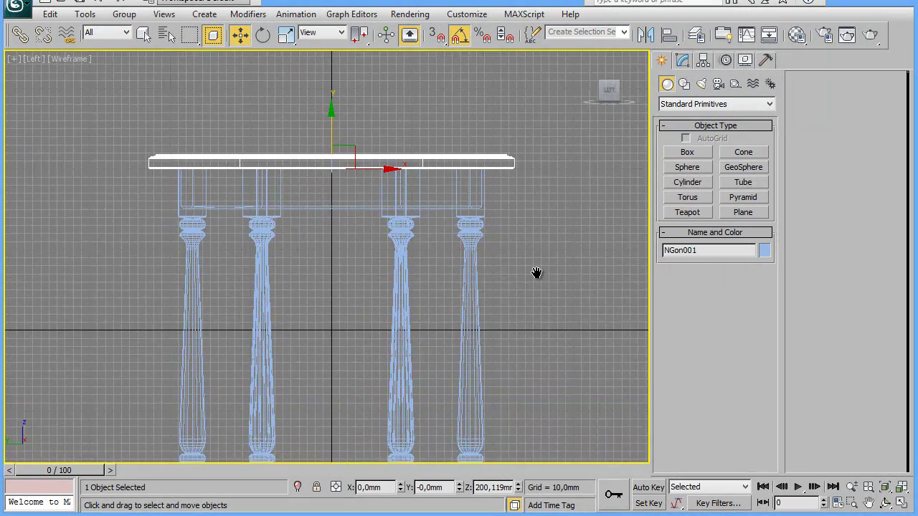
scroll(539, 276, "down", 1)
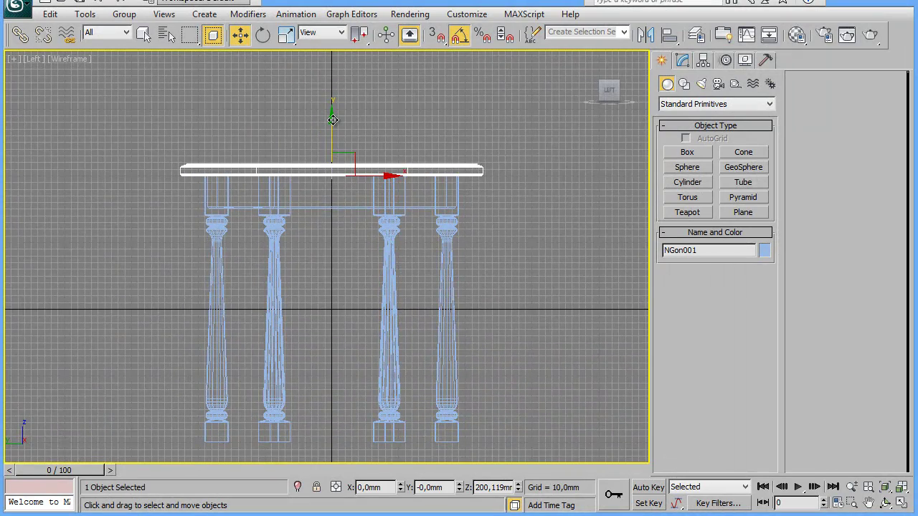
left_click_drag(333, 120, 332, 396, "shift")
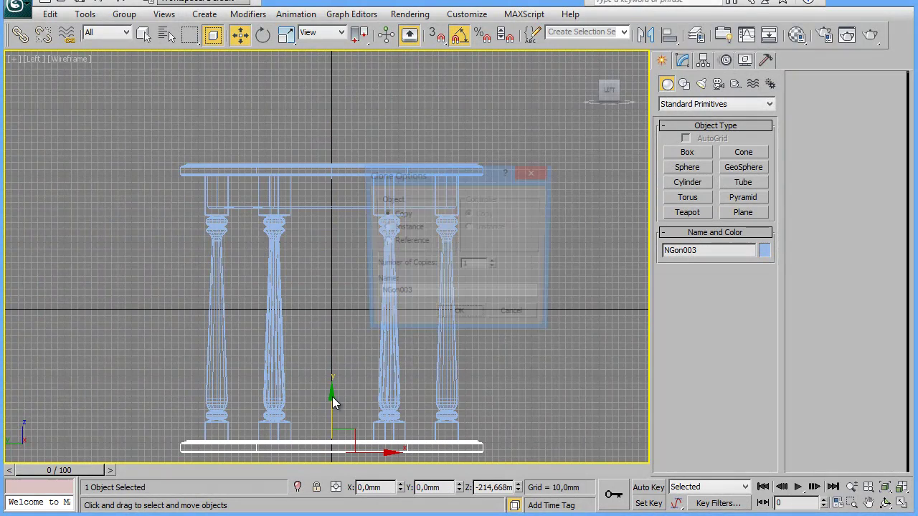
left_click(460, 317)
key("alt+w")
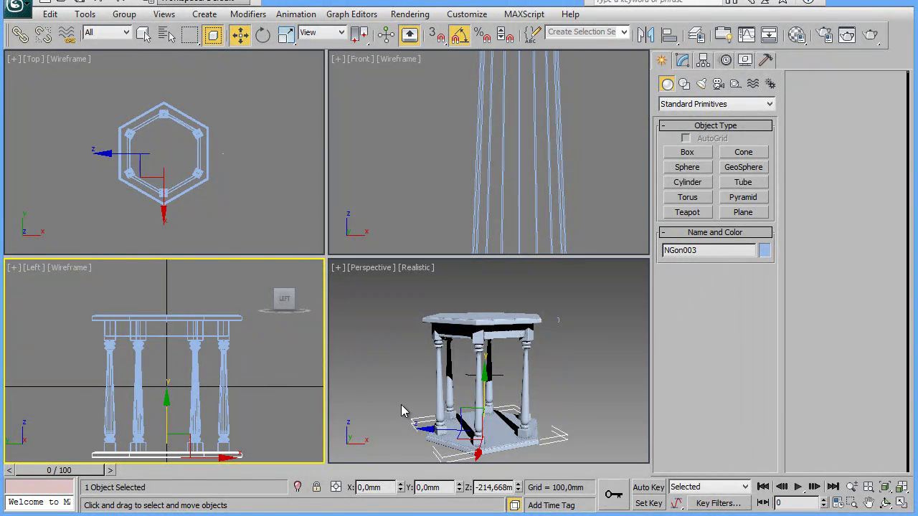
Step: Uniformly scale the NGon003 base slab down to 93.657% in the Top view
right_click(240, 205)
key("alt+w")
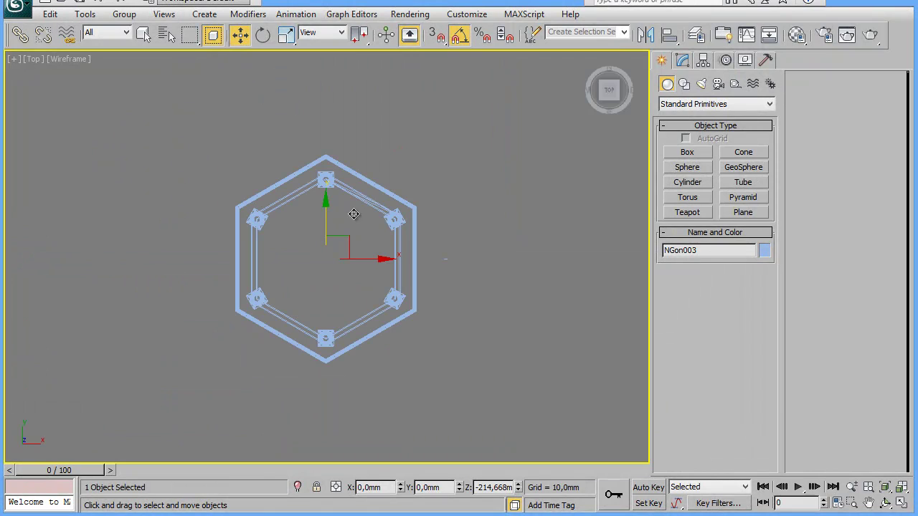
left_click(285, 35)
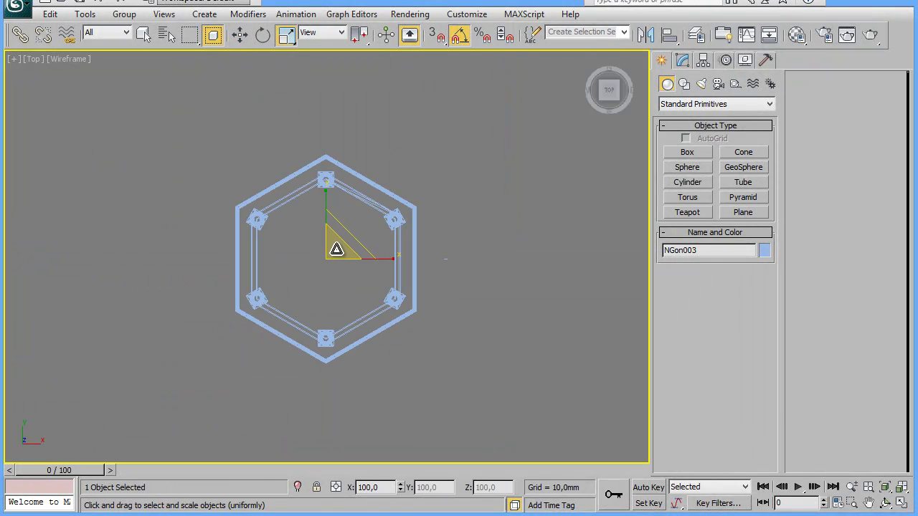
left_click_drag(336, 248, 334, 255)
Step: Orbit the Perspective view to check the table from above, then maximize the Left view
key("alt+w")
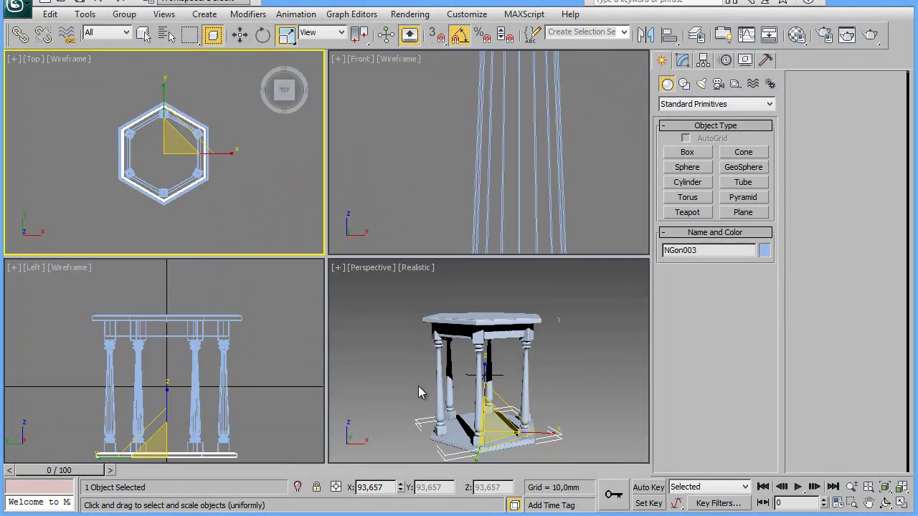
right_click(442, 375)
key("alt+w")
mouse_move(504, 350)
middle_mouse_down("alt")
mouse_move(581, 288)
mouse_move(637, 378)
mouse_move(561, 371)
mouse_move(552, 353)
mouse_move(567, 337)
middle_mouse_up("alt")
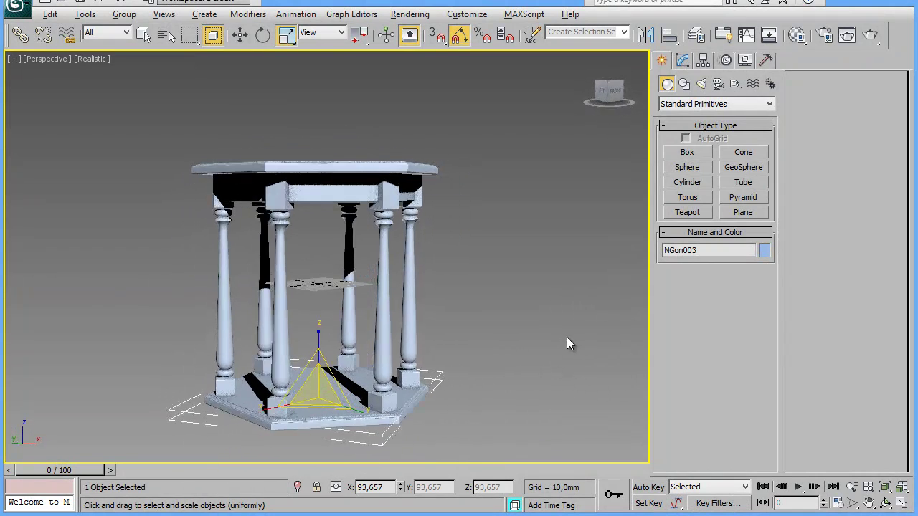
key("alt+w")
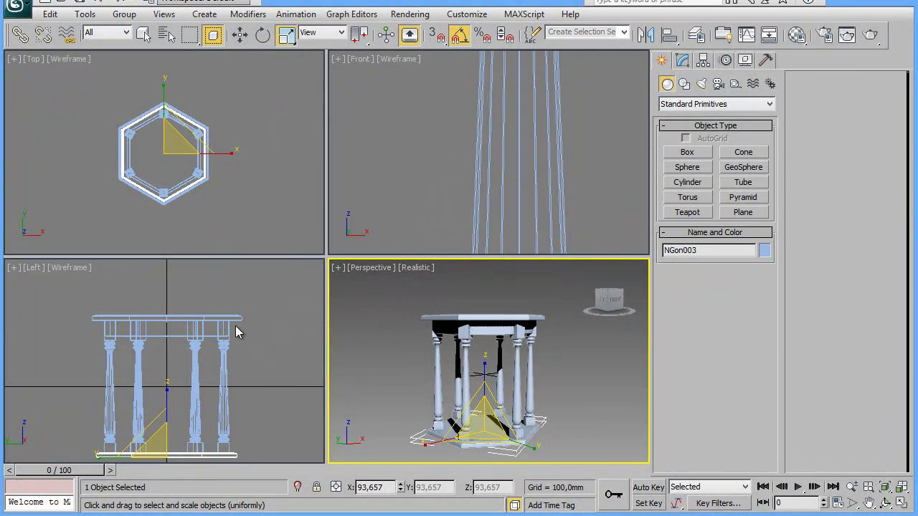
right_click(273, 350)
key("alt+w")
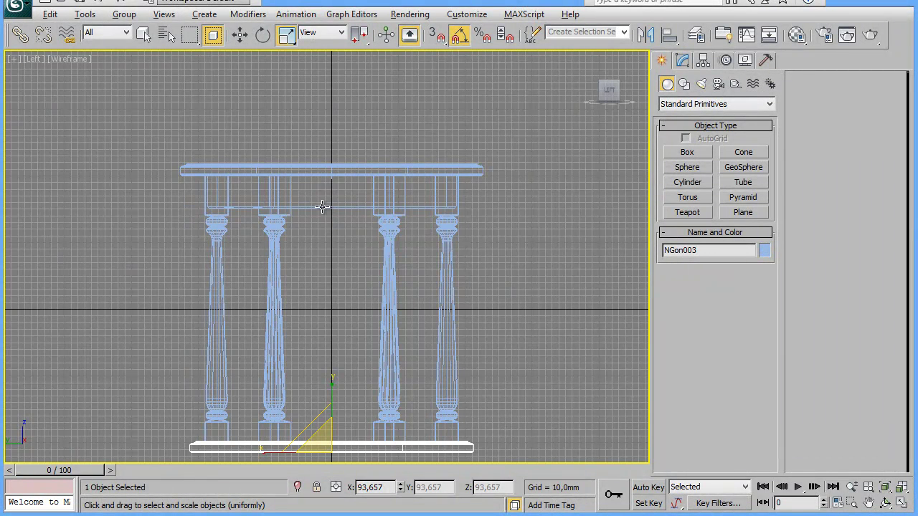
Step: Mirror-copy the apron ring across Y as NGon004 and lower it near the leg bottoms
left_click(321, 206)
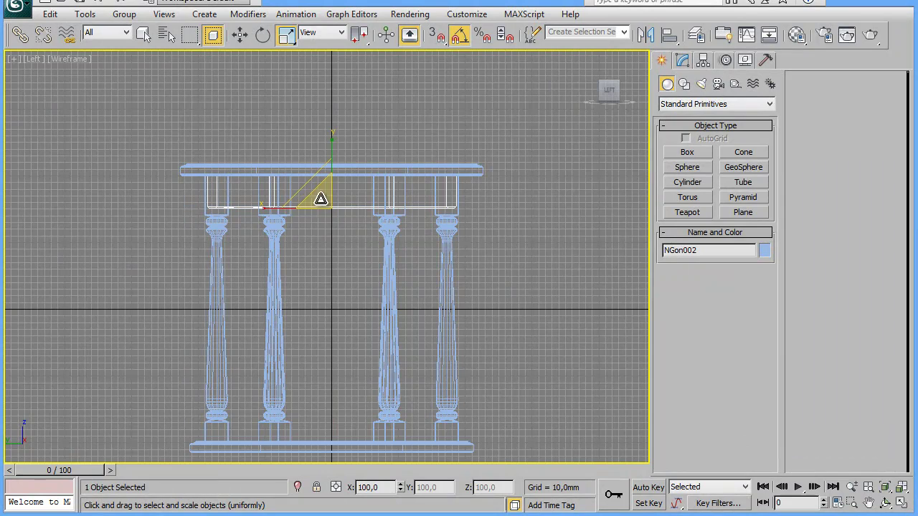
left_click(239, 34)
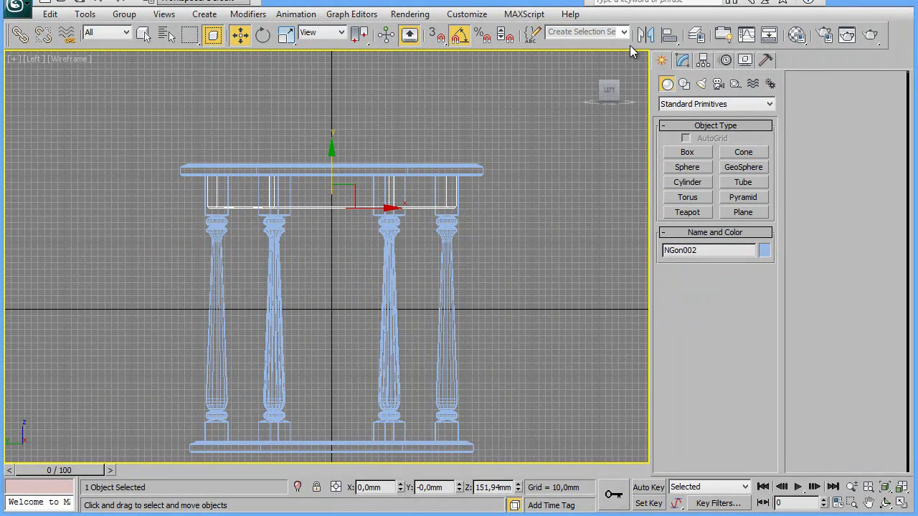
left_click(644, 35)
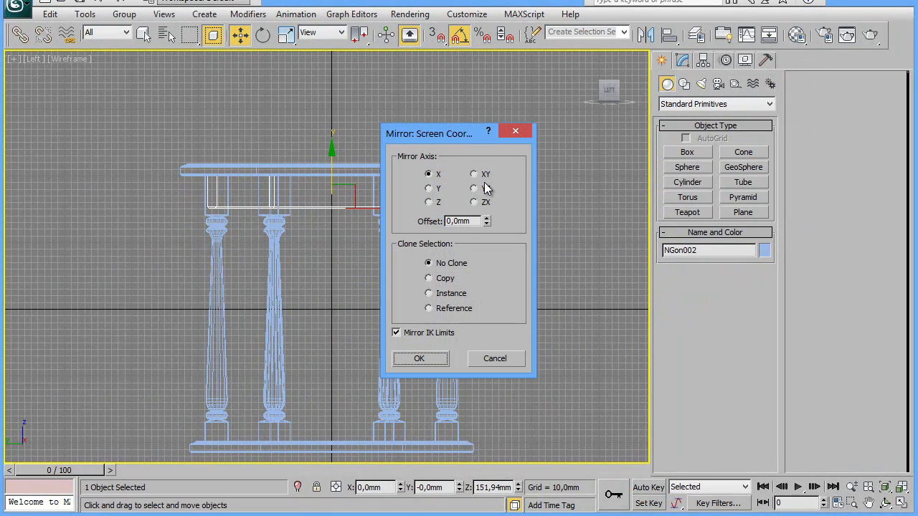
left_click(428, 189)
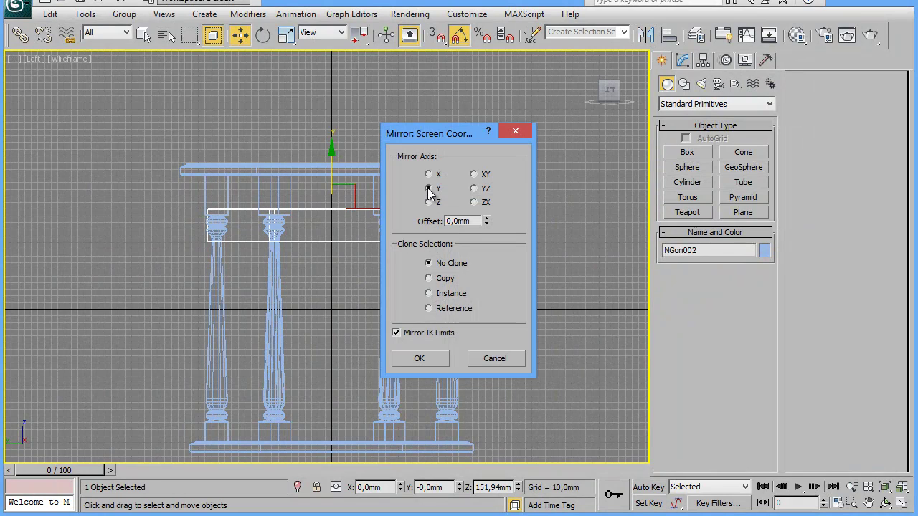
left_click(428, 278)
left_click(420, 359)
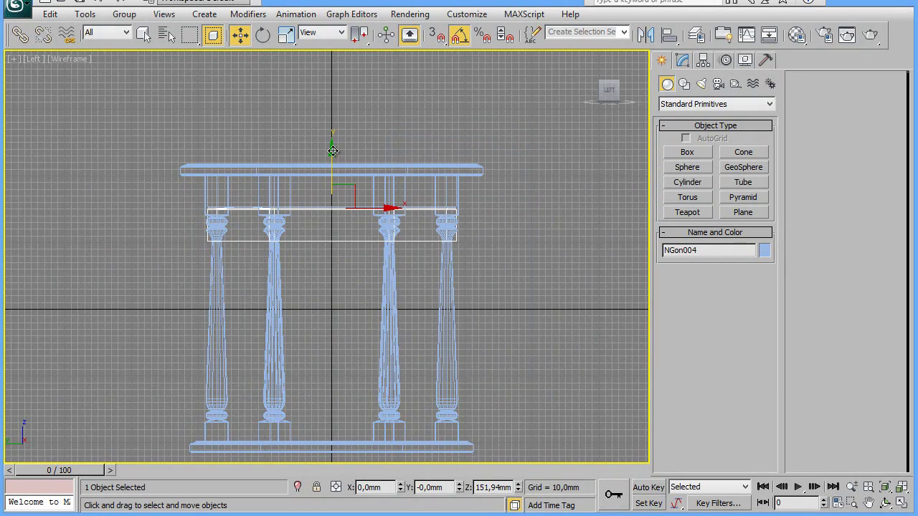
left_click_drag(333, 152, 325, 352)
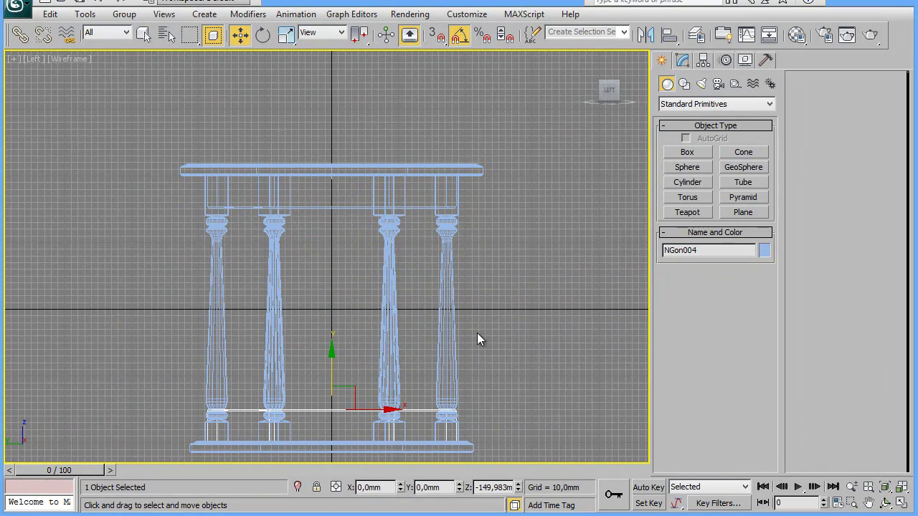
right_click(347, 404)
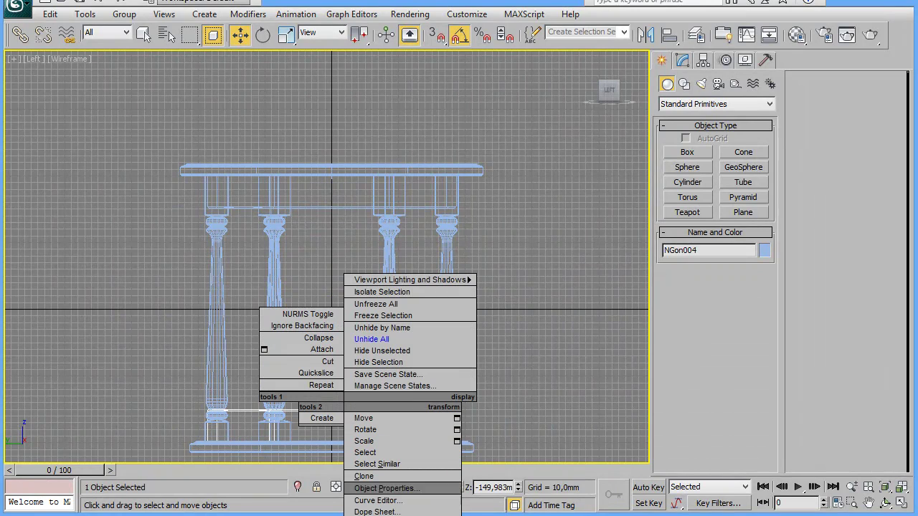
Step: Convert NGon004 to Editable Poly and move all its vertices down onto the base slab
left_click(501, 510)
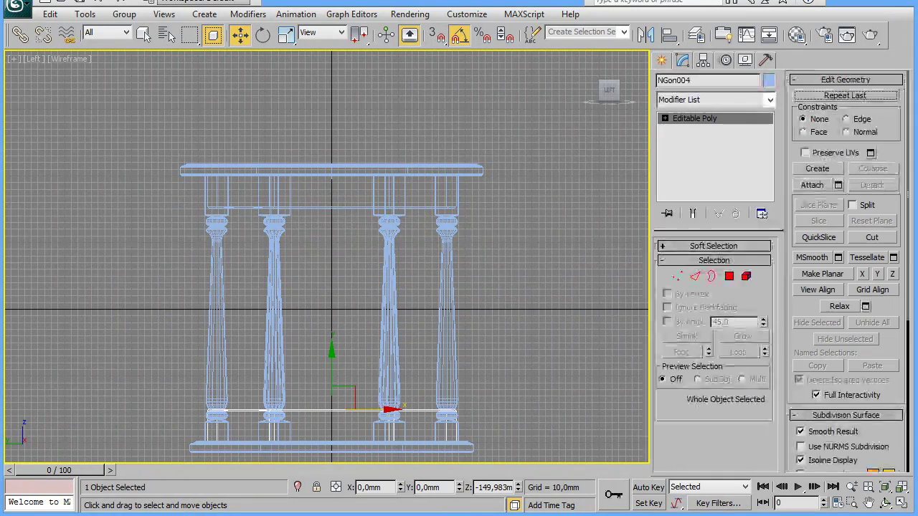
left_click(678, 278)
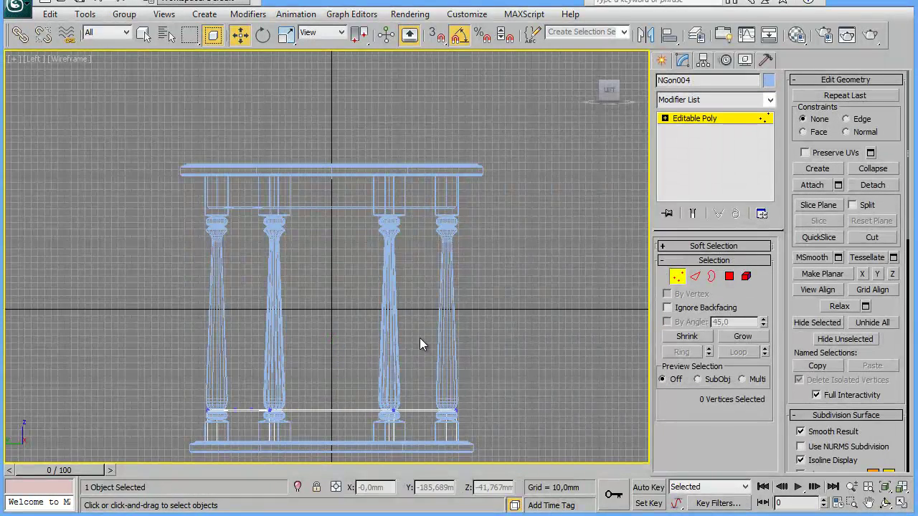
left_click_drag(170, 380, 508, 414)
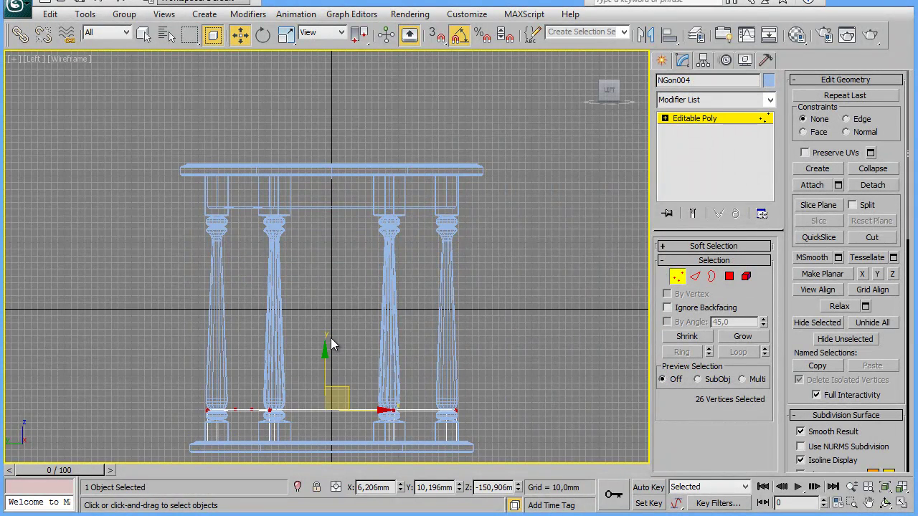
left_click_drag(326, 344, 323, 371)
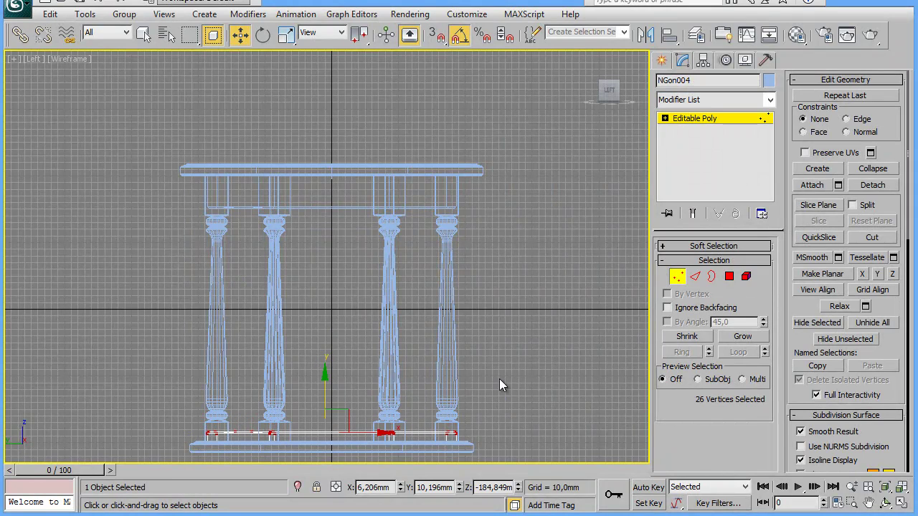
Step: Check the lowered ring in Perspective, then maximize the Top view and switch to creating Shapes
key("alt+w")
key("alt+w")
mouse_move(587, 357)
middle_mouse_down("alt")
mouse_move(647, 411)
mouse_move(568, 440)
mouse_move(481, 394)
mouse_move(478, 424)
mouse_move(581, 376)
mouse_move(561, 321)
mouse_move(603, 403)
mouse_move(532, 343)
mouse_move(569, 371)
mouse_move(559, 372)
mouse_move(560, 360)
mouse_move(539, 350)
middle_mouse_up("alt")
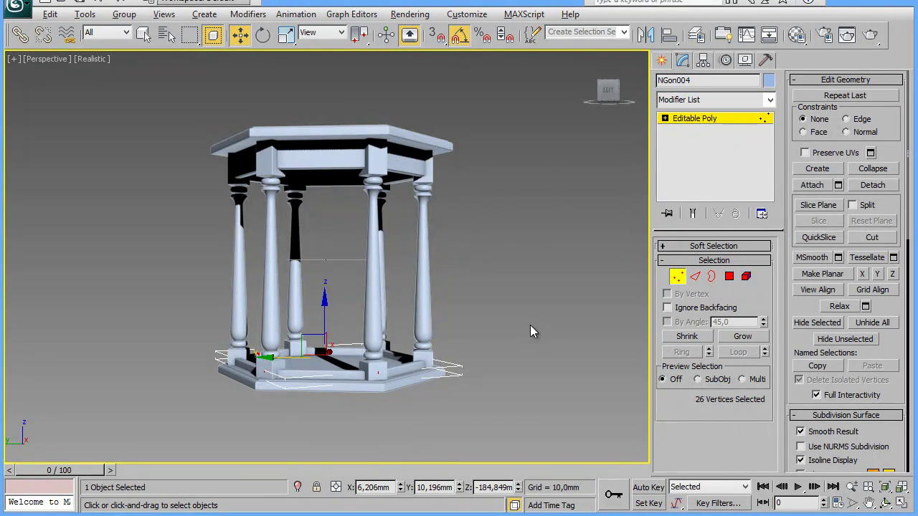
key("alt+w")
right_click(240, 187)
key("alt+w")
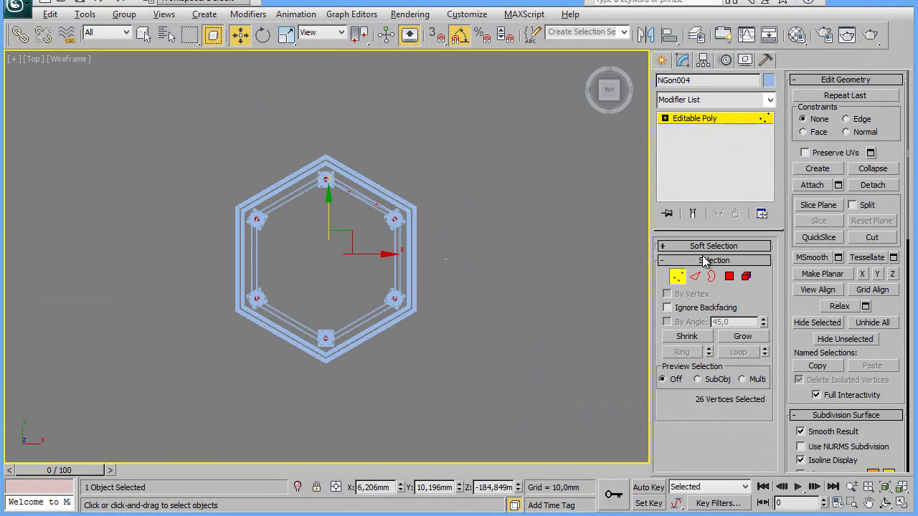
left_click(661, 60)
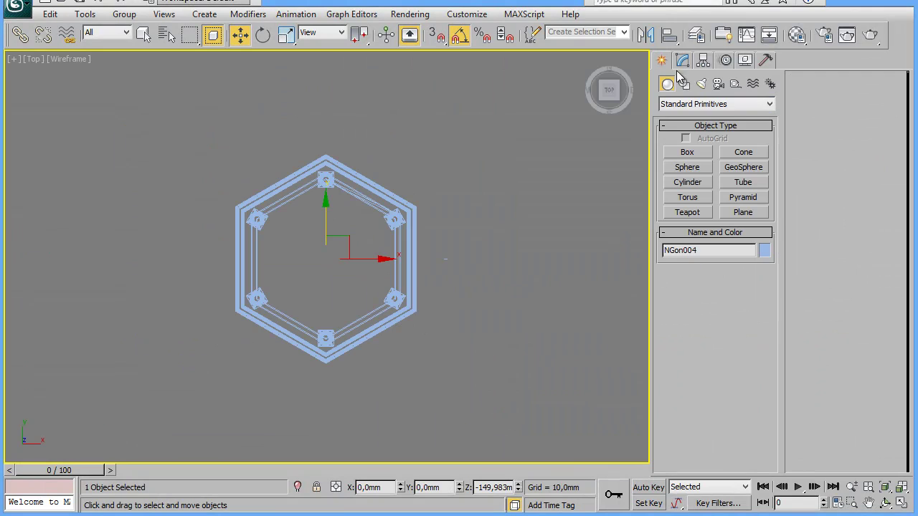
left_click(685, 84)
Step: Create a 200 mm radius NGon at the origin using Keyboard Entry
left_click(688, 208)
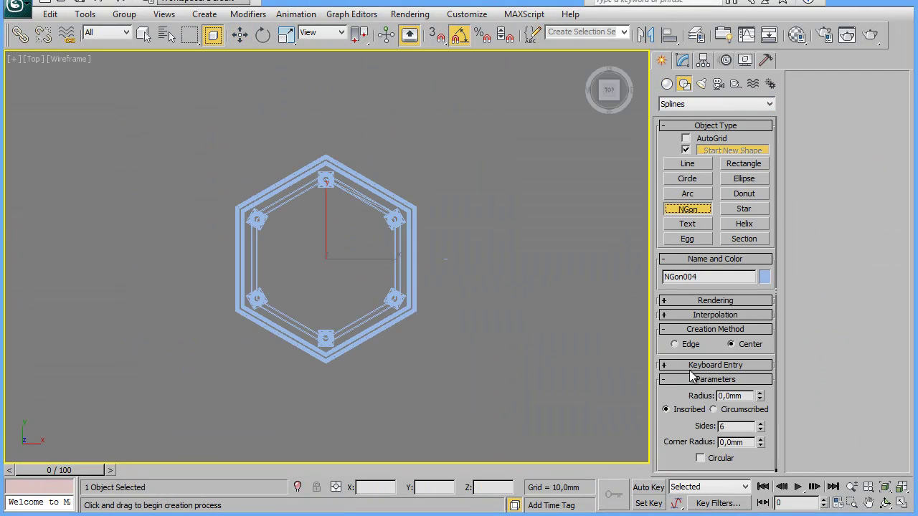
left_click(690, 367)
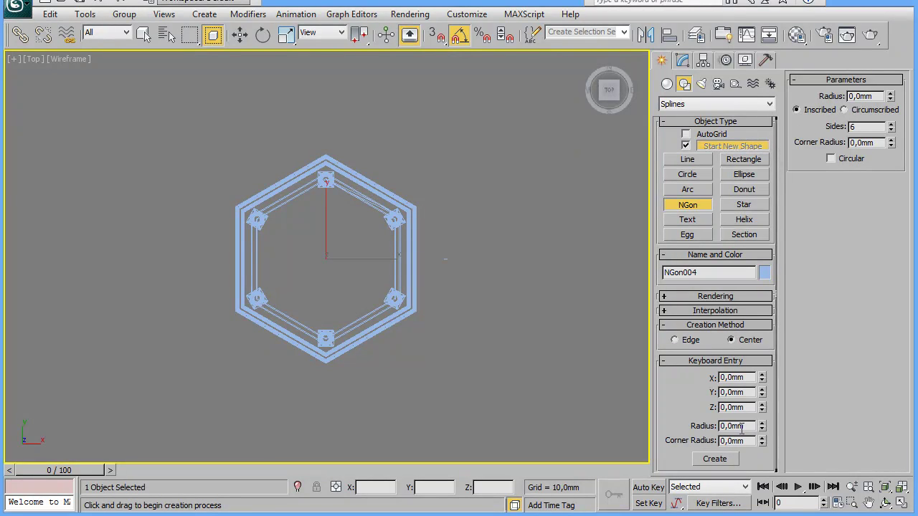
double_click(751, 428)
type("200")
left_click(716, 459)
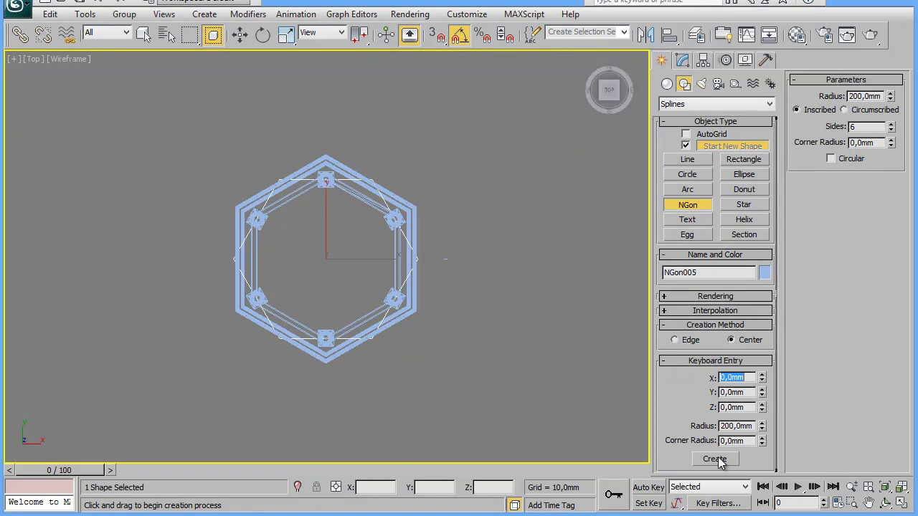
Step: Rotate the new hexagon 30° about Z and raise its radius to about 210 mm
left_click(262, 35)
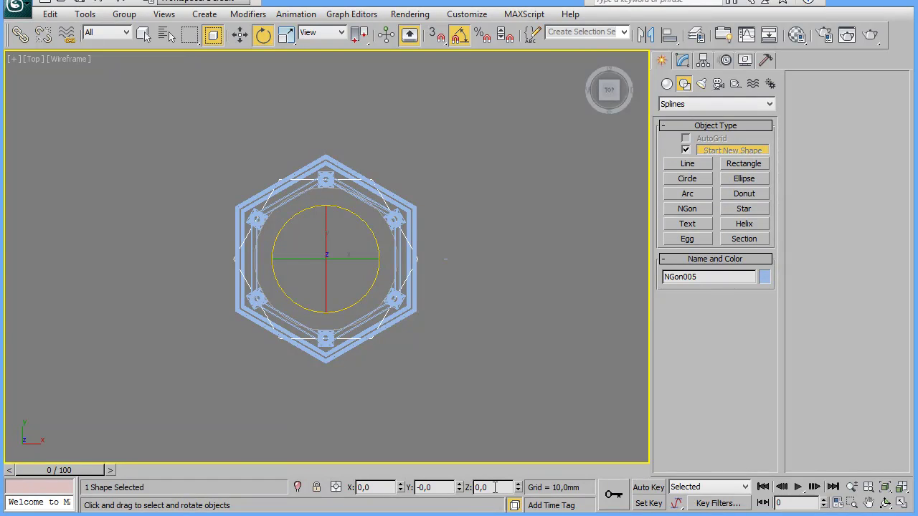
type("30")
key("Return")
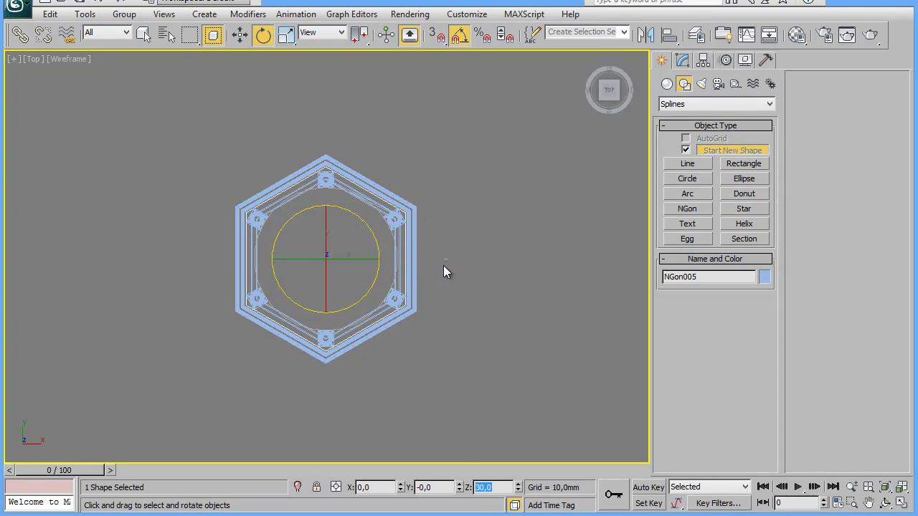
key("ctrl+alt+z")
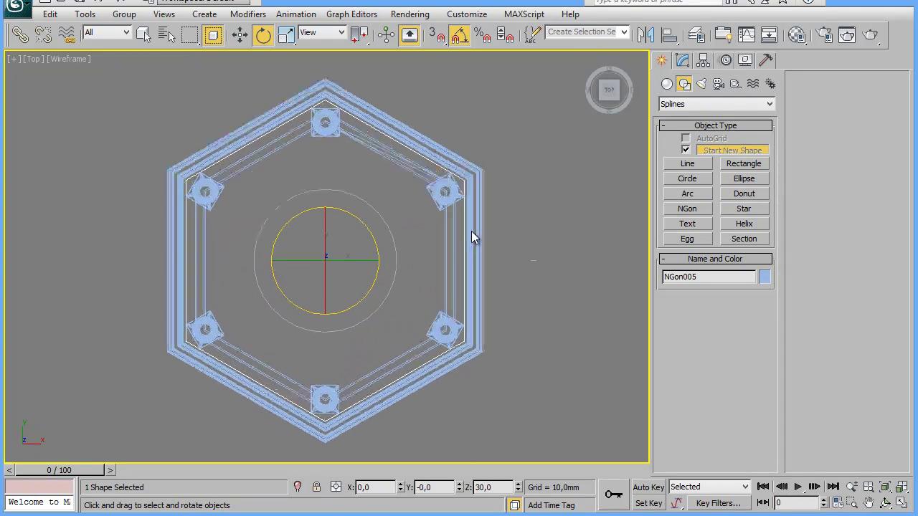
left_click(682, 61)
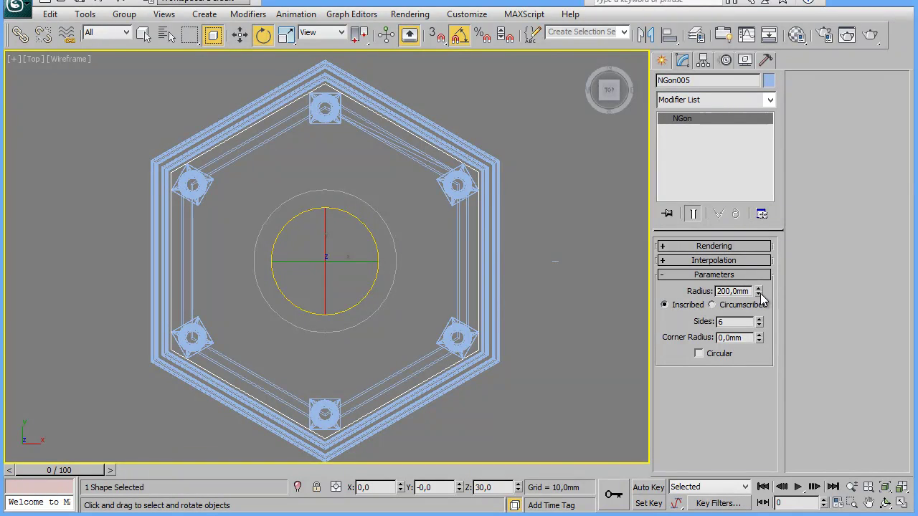
left_click_drag(759, 291, 758, 288)
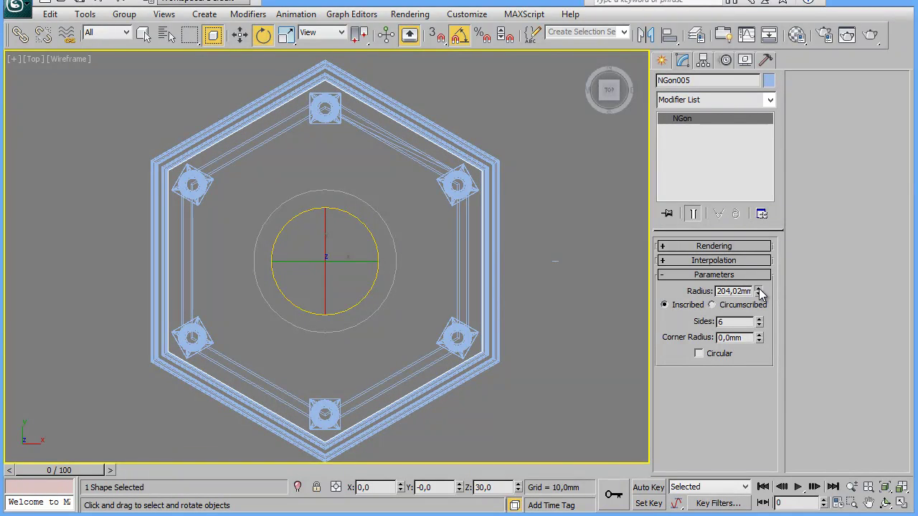
left_click(759, 288)
left_click(758, 289)
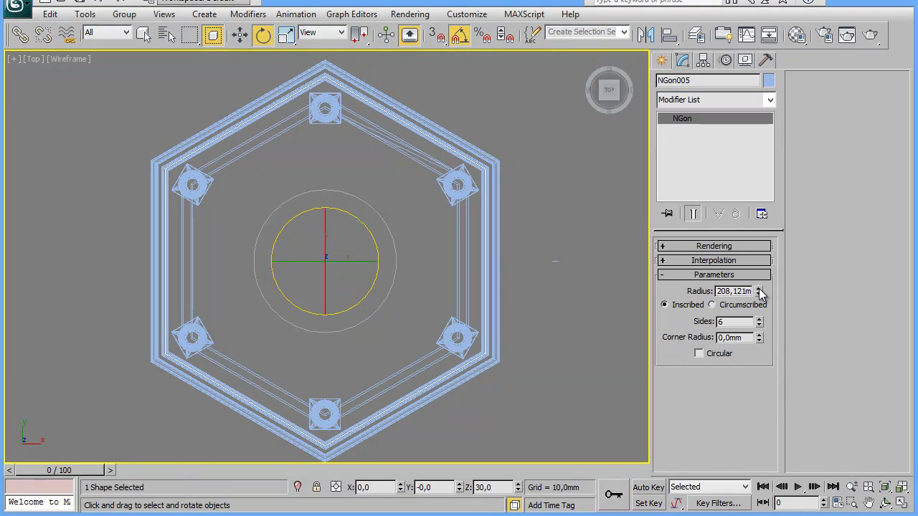
left_click(759, 288)
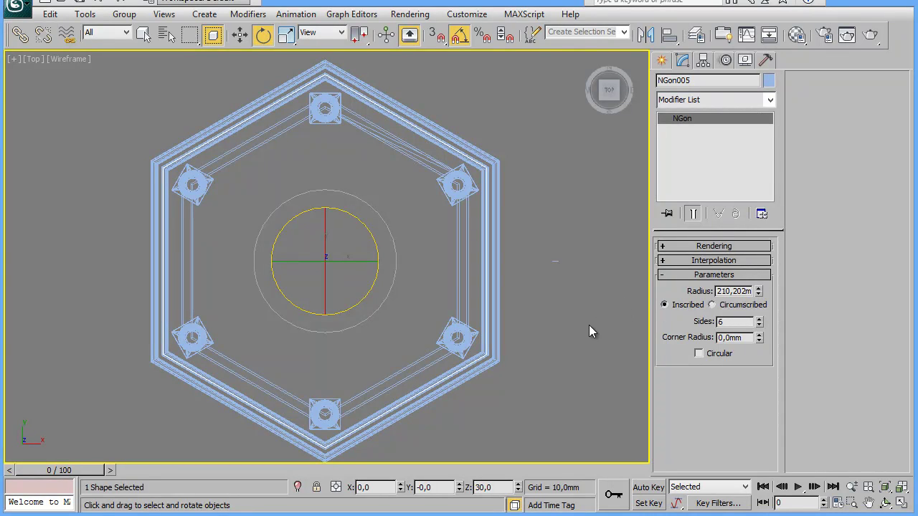
Step: Convert the hexagon to an Editable Spline and outline it into a thin double hexagon
right_click(483, 279)
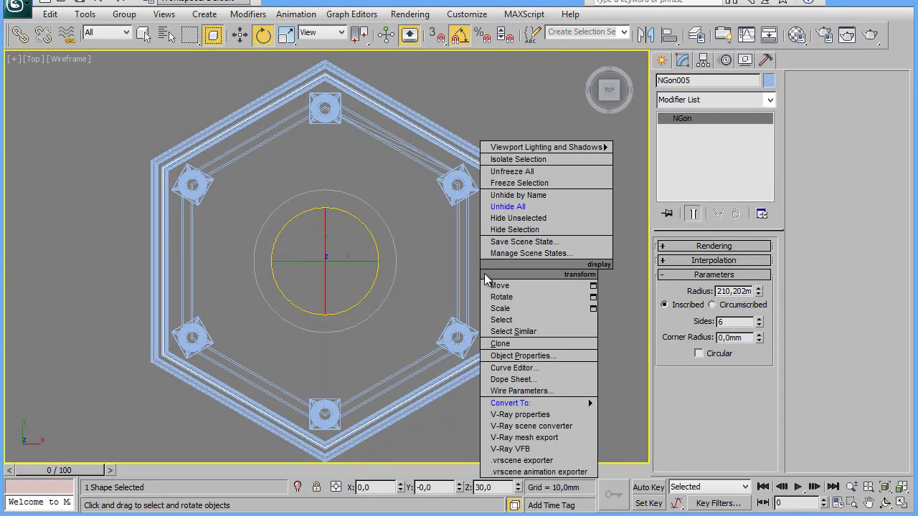
mouse_move(510, 403)
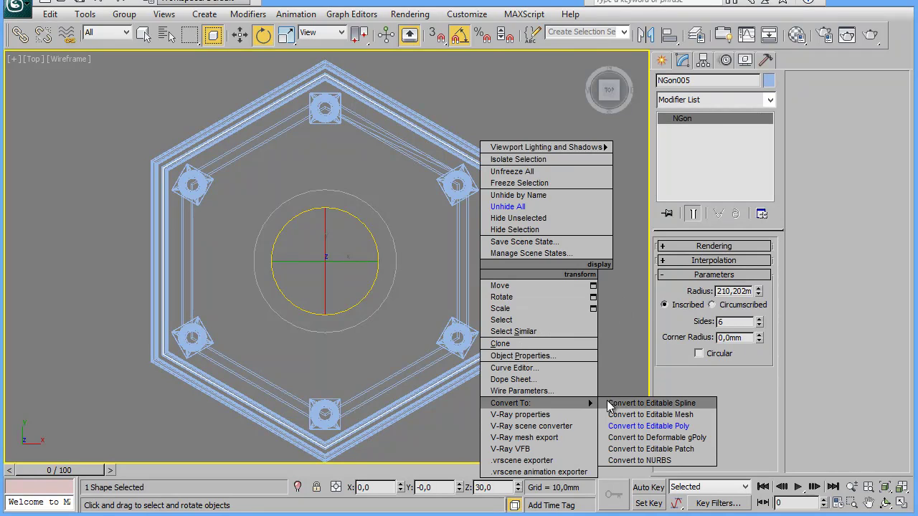
left_click(651, 403)
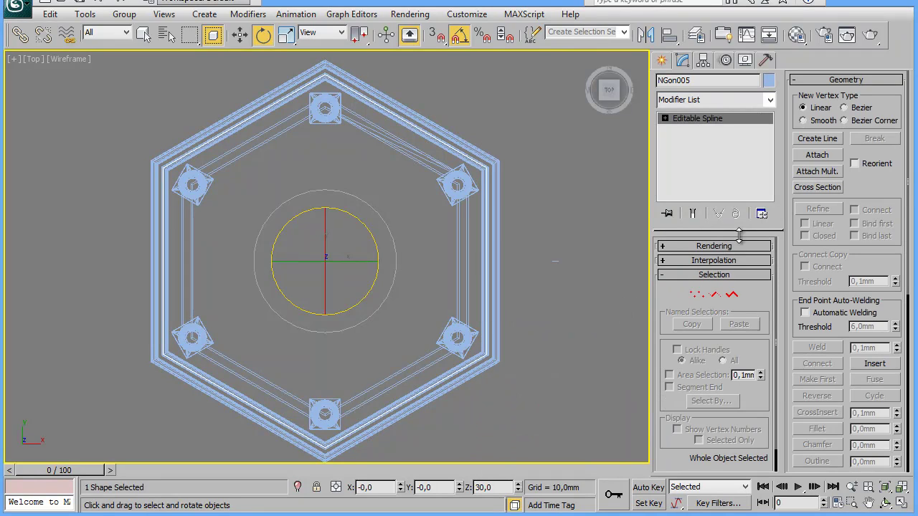
left_click(731, 295)
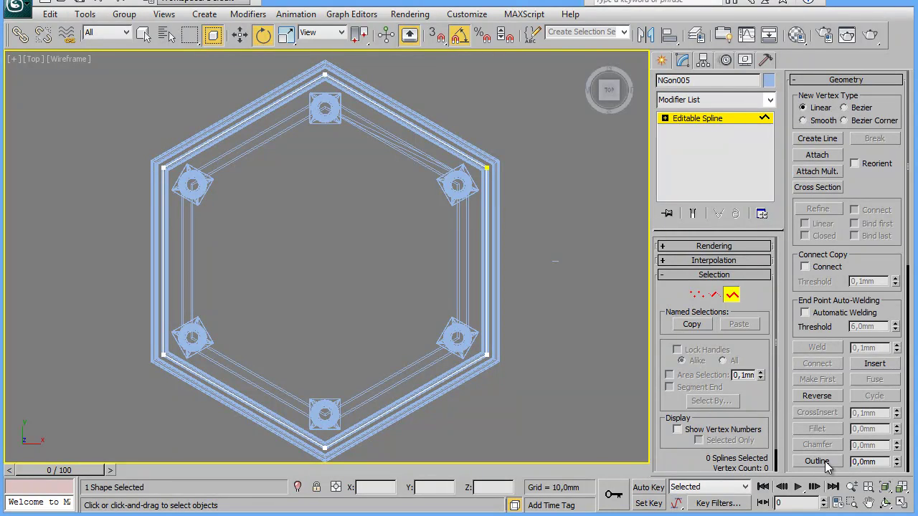
left_click(817, 461)
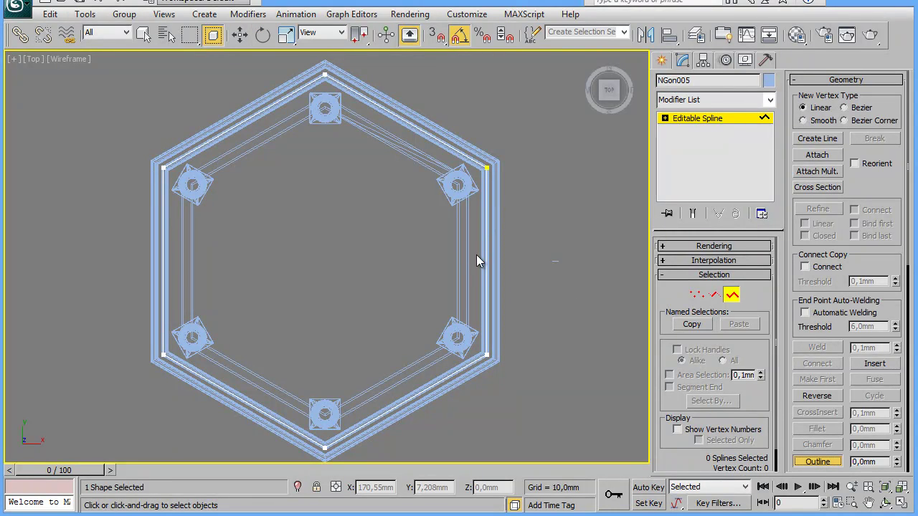
left_click_drag(487, 259, 481, 258)
left_click_drag(482, 258, 483, 259)
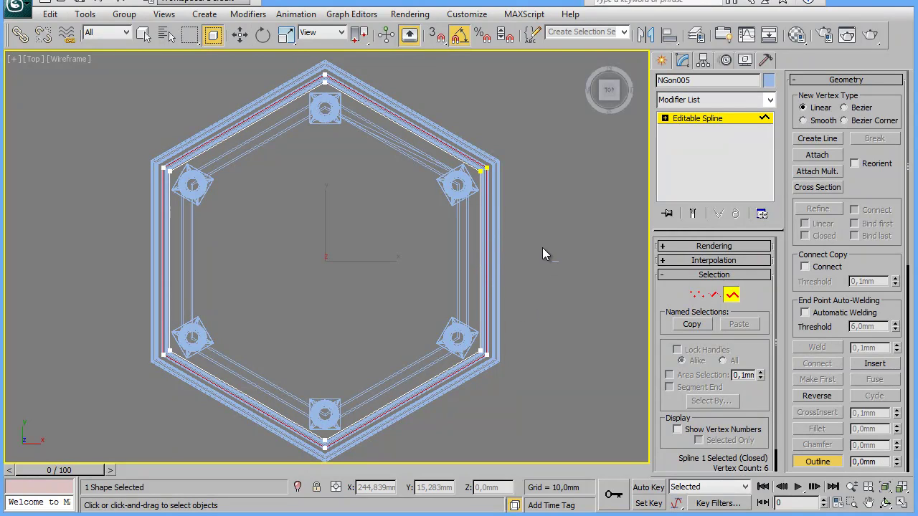
Step: Add an Extrude modifier to the outlined hexagon
key("w")
left_click(696, 100)
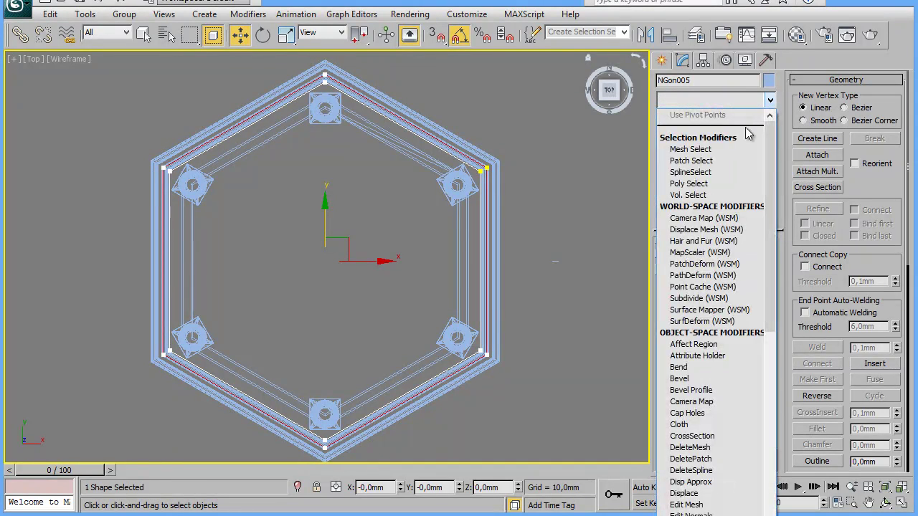
scroll(699, 315, "down", 4)
left_click(695, 402)
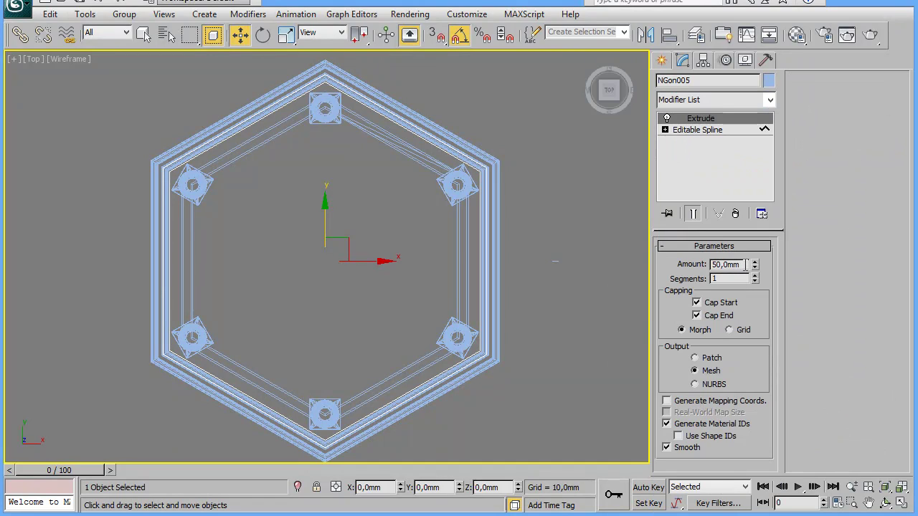
Step: Set the Extrude amount to 30 mm
left_click_drag(746, 265, 674, 265)
type("30")
key("Return")
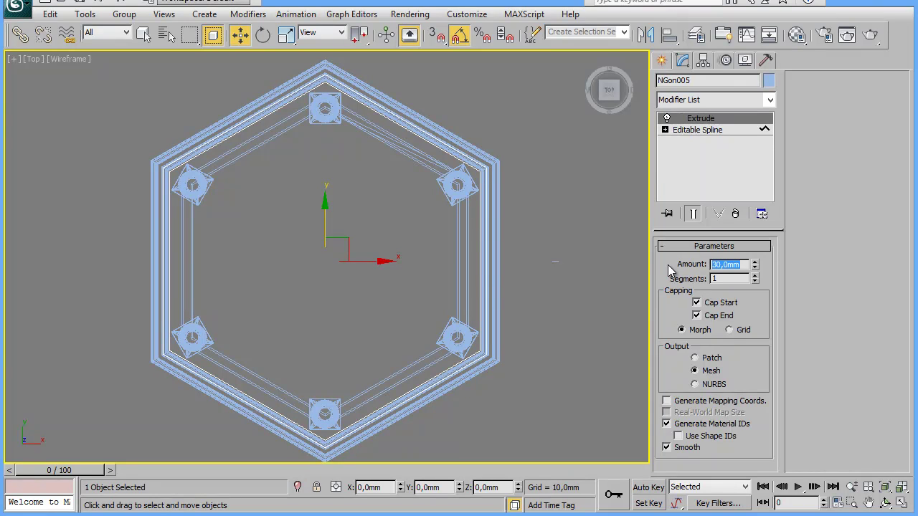
left_click(669, 266)
Step: In the maximized Left view, lower the hexagonal ring to wrap around the base slab
key("alt+w")
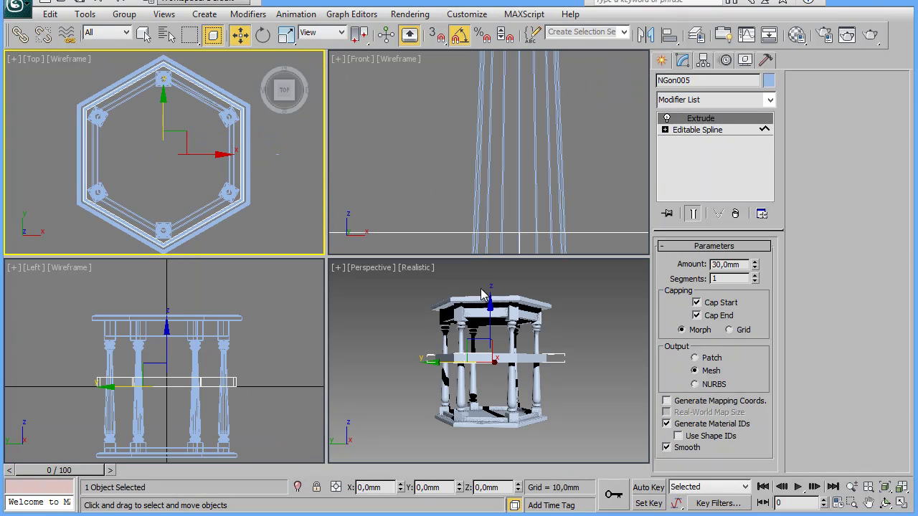
right_click(268, 376)
key("alt+w")
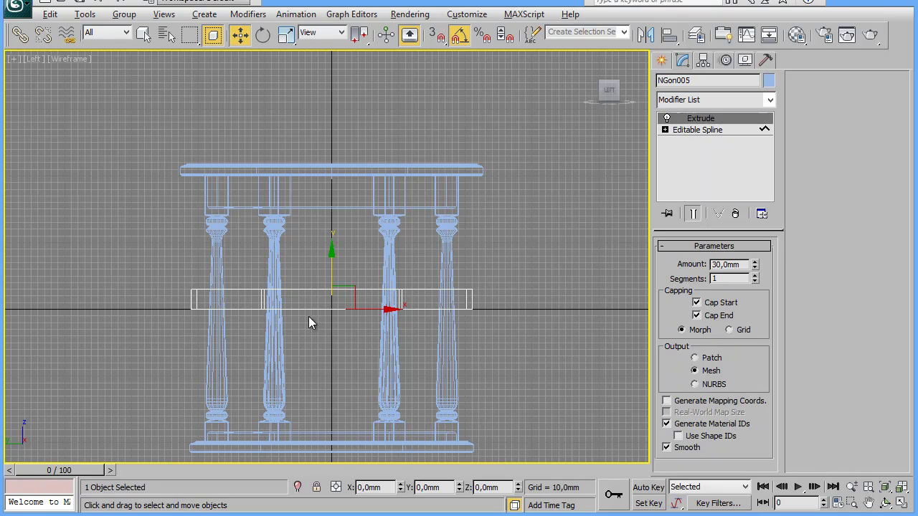
left_click_drag(328, 258, 326, 422)
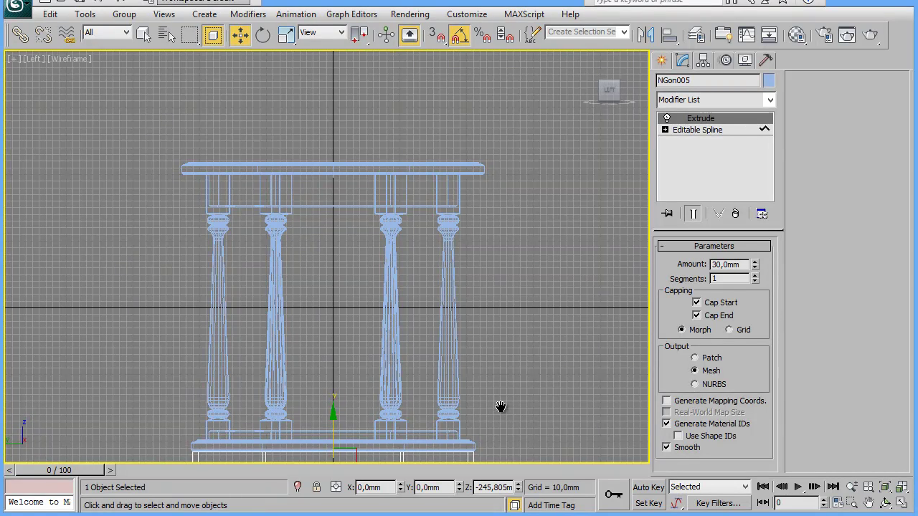
middle_click_drag(497, 403, 490, 307)
scroll(526, 344, "up", 2)
scroll(526, 345, "up", 2)
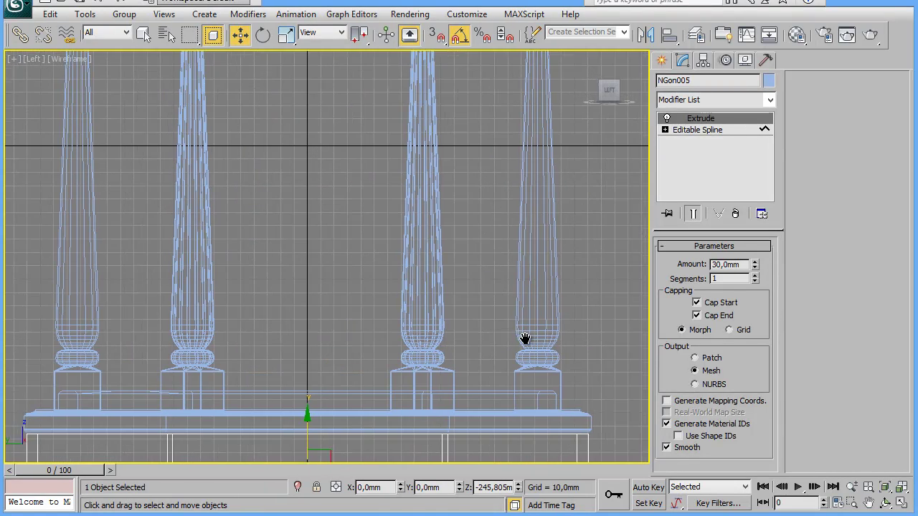
middle_click_drag(526, 340, 474, 266)
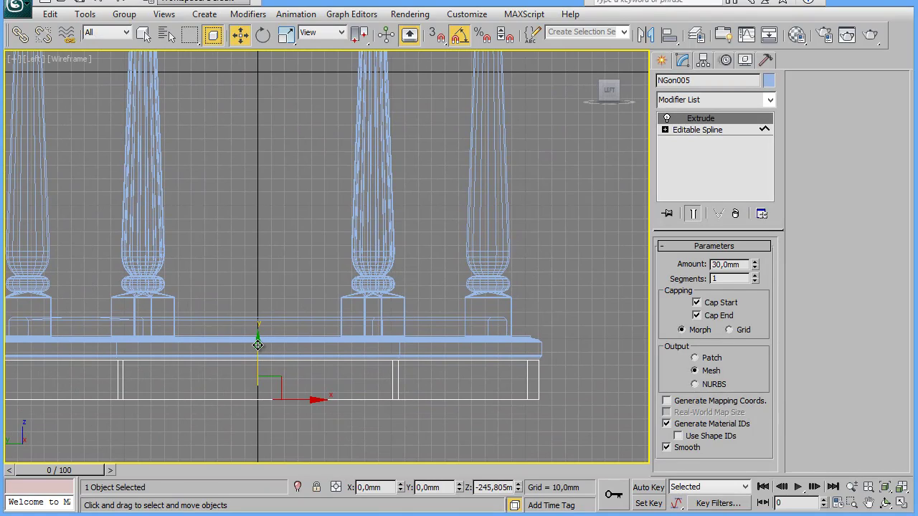
left_click_drag(257, 345, 256, 345)
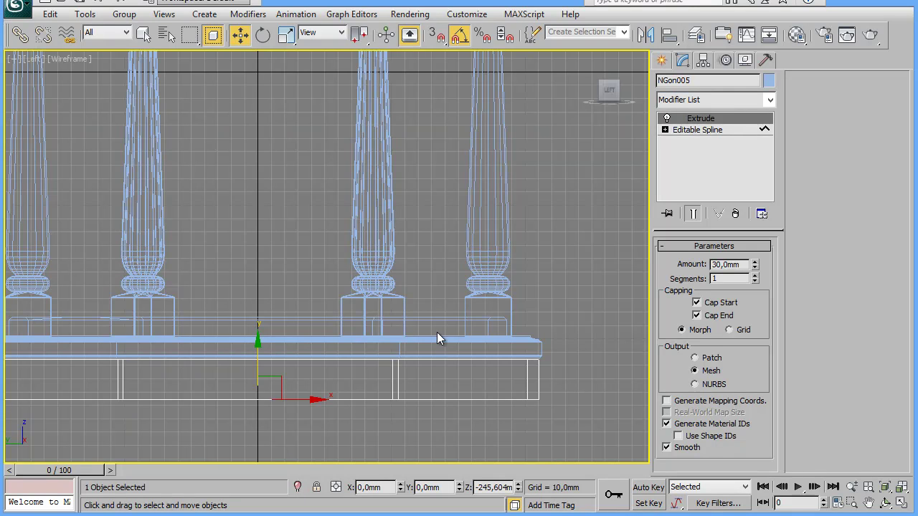
Step: Orbit the Perspective view to inspect the lowered ring, then maximize the Top view
key("alt+w")
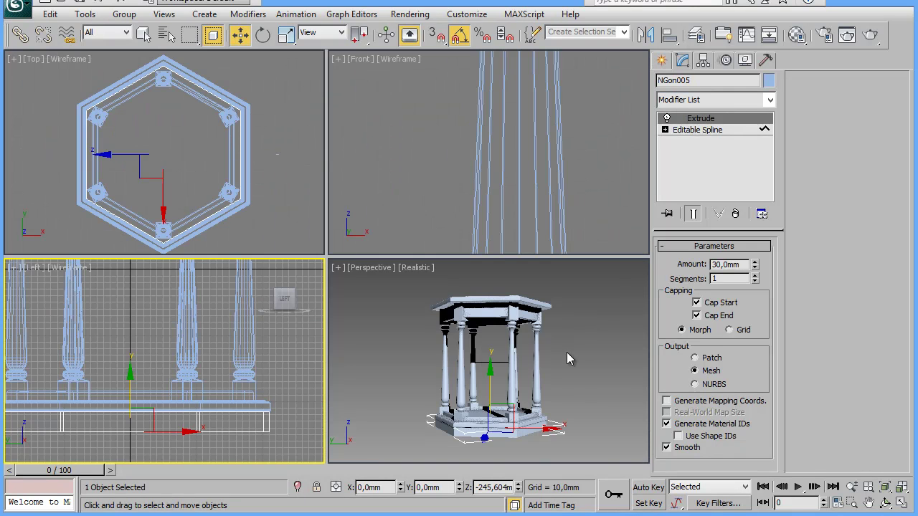
right_click(557, 387)
key("alt+w")
mouse_move(514, 380)
middle_mouse_down("alt")
mouse_move(625, 383)
mouse_move(569, 403)
mouse_move(508, 398)
mouse_move(415, 370)
mouse_move(563, 377)
mouse_move(570, 394)
middle_mouse_up("alt")
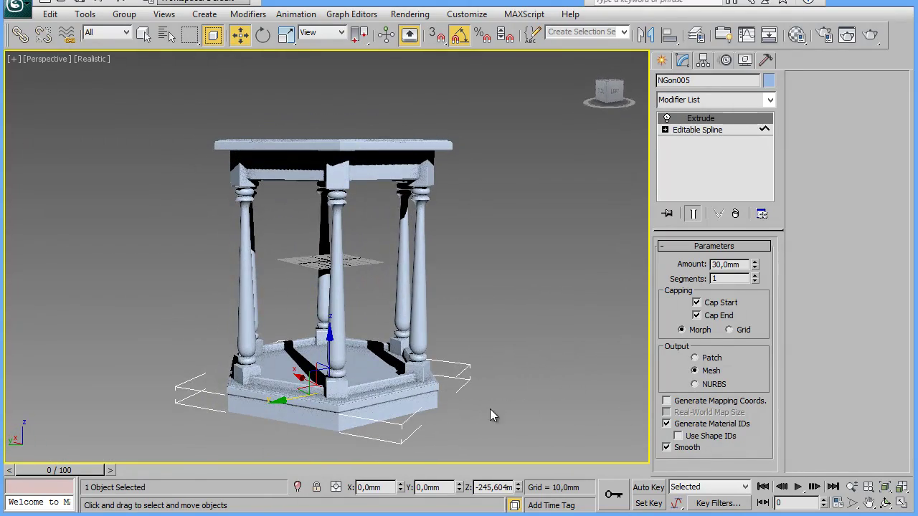
mouse_move(490, 408)
middle_mouse_down("alt")
mouse_move(516, 364)
mouse_move(485, 401)
mouse_move(528, 416)
mouse_move(527, 426)
mouse_move(473, 408)
mouse_move(533, 407)
middle_mouse_up("alt")
key("alt+w")
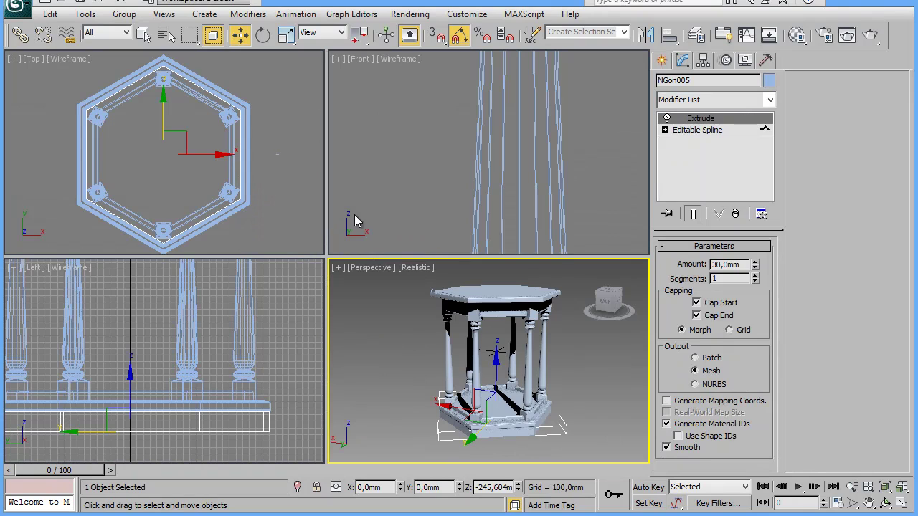
right_click(267, 215)
key("alt+w")
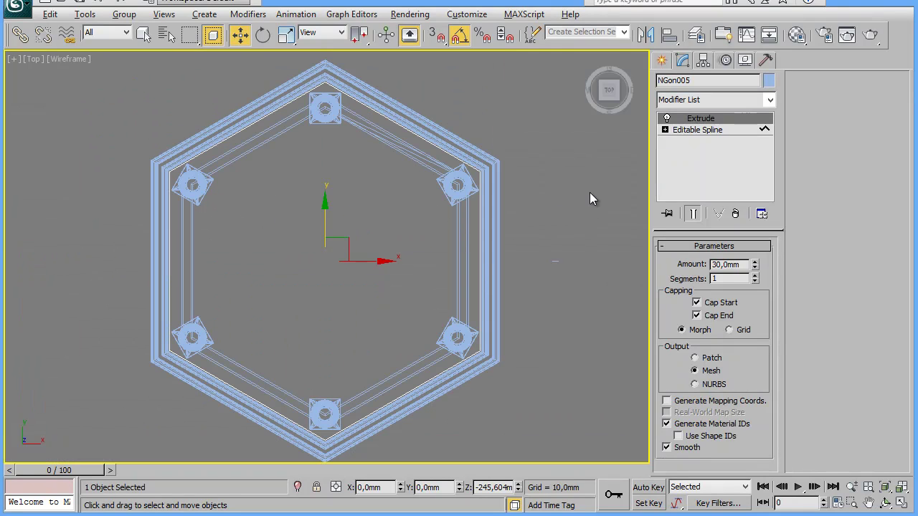
Step: Draw an Extended Primitives ChamferBox, 582.19 × 196.19 × 47.851 mm with 11.165 mm fillet, across the table
left_click(662, 62)
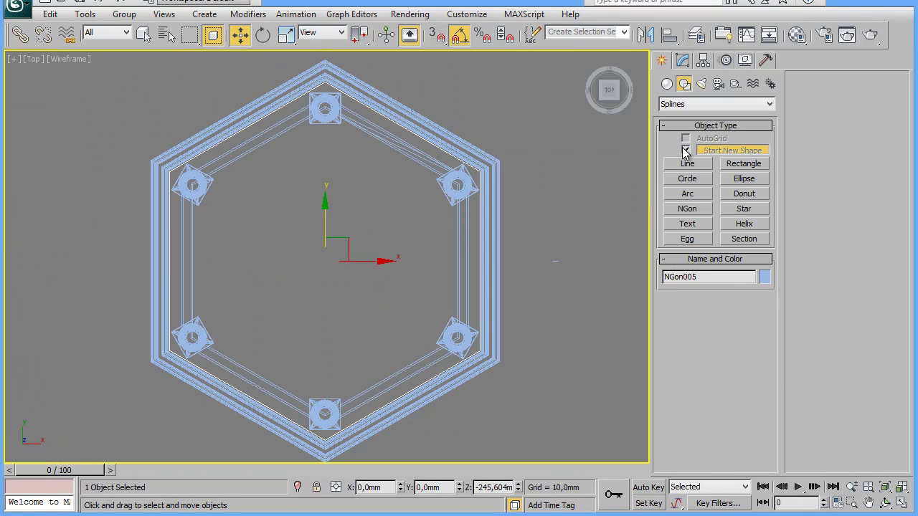
left_click(667, 84)
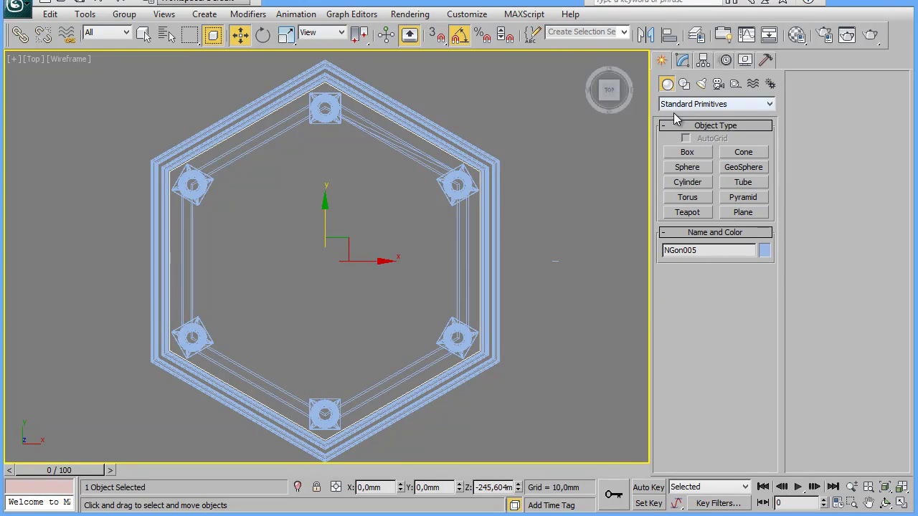
left_click(702, 105)
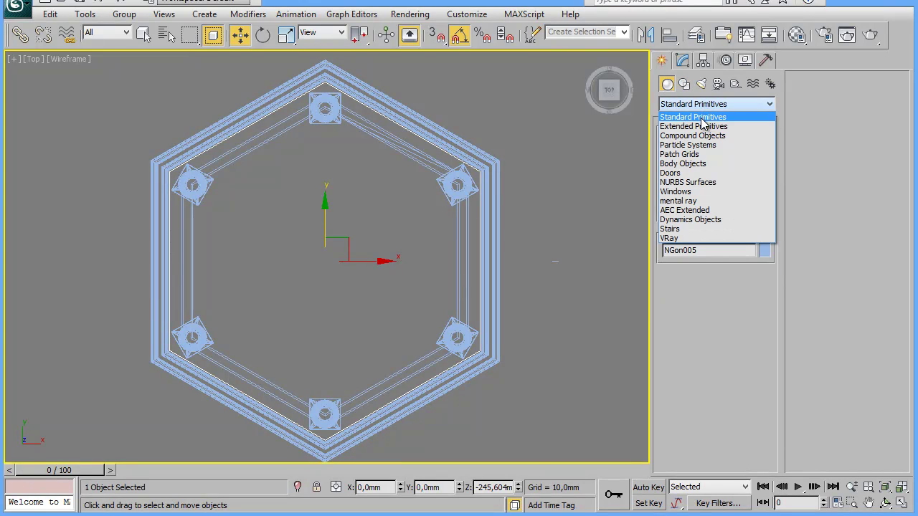
left_click(701, 127)
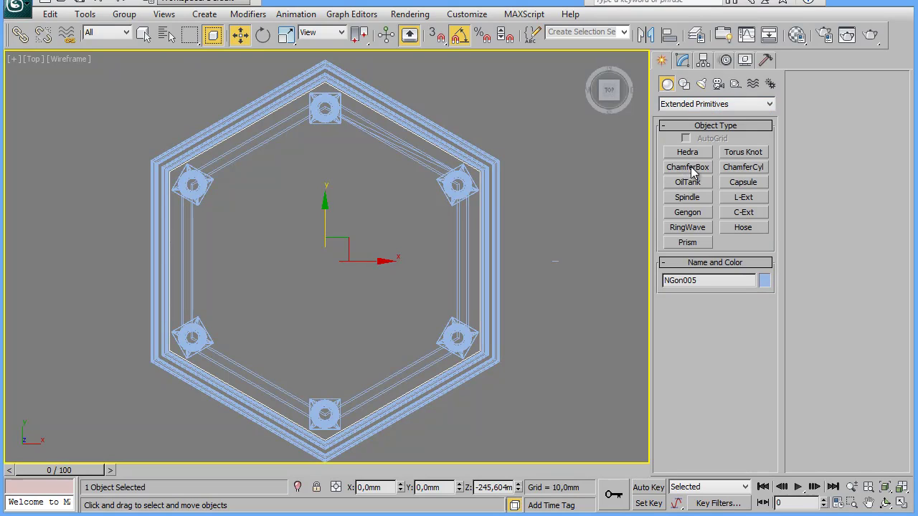
left_click(687, 169)
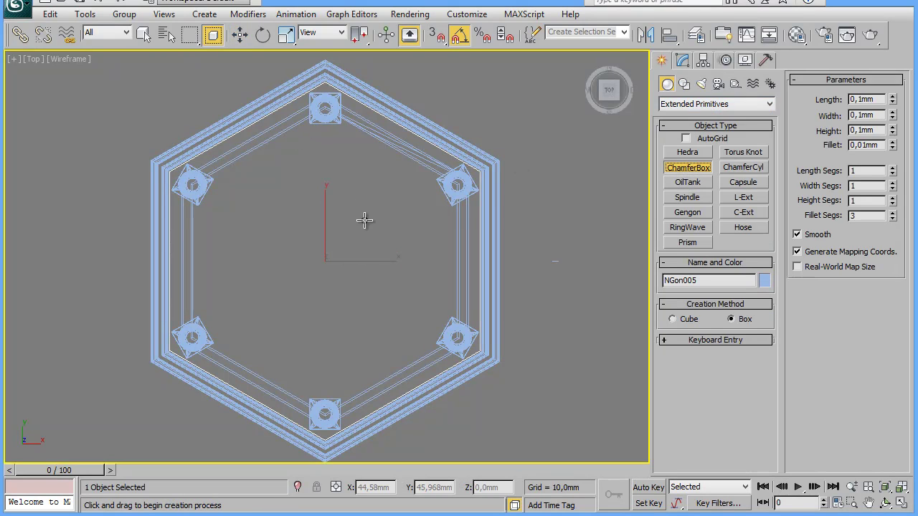
scroll(354, 219, "down", 5)
scroll(355, 256, "down", 3)
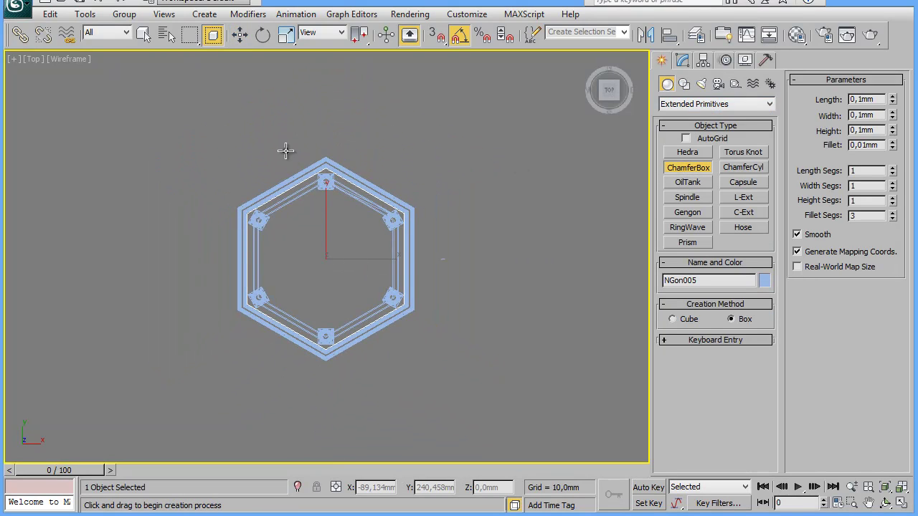
left_click_drag(277, 130, 365, 392)
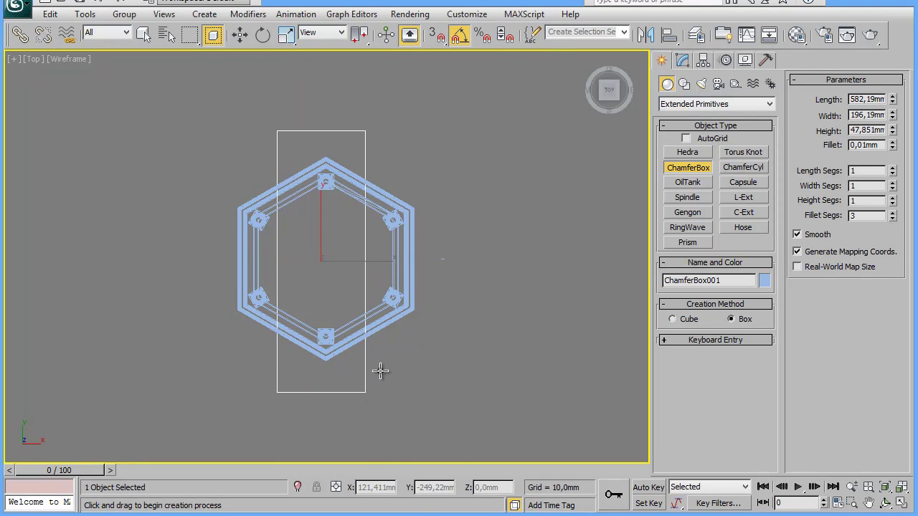
left_click(380, 370)
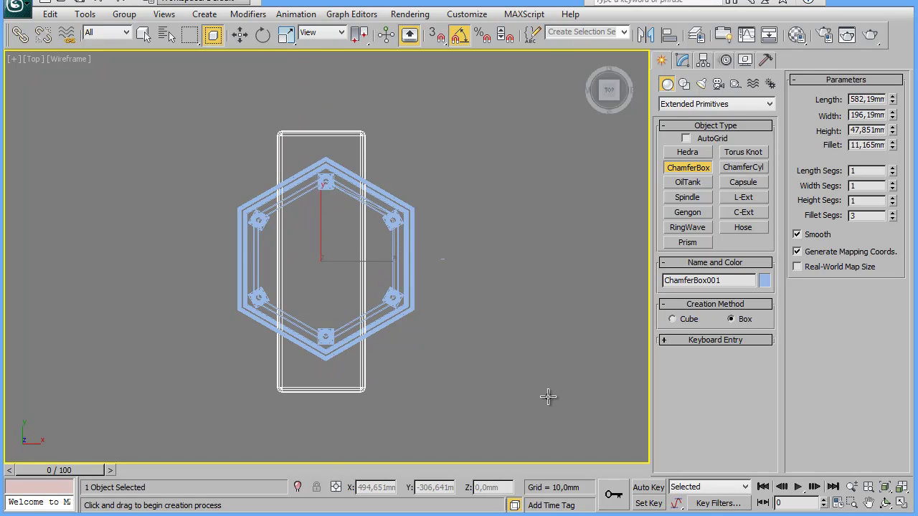
key("super+shift")
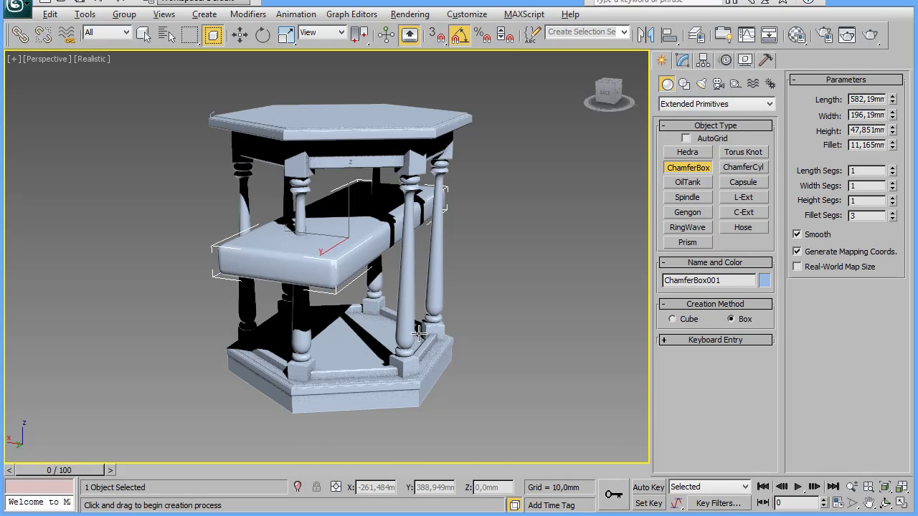
key("alt+w")
key("alt+w")
key("alt+w")
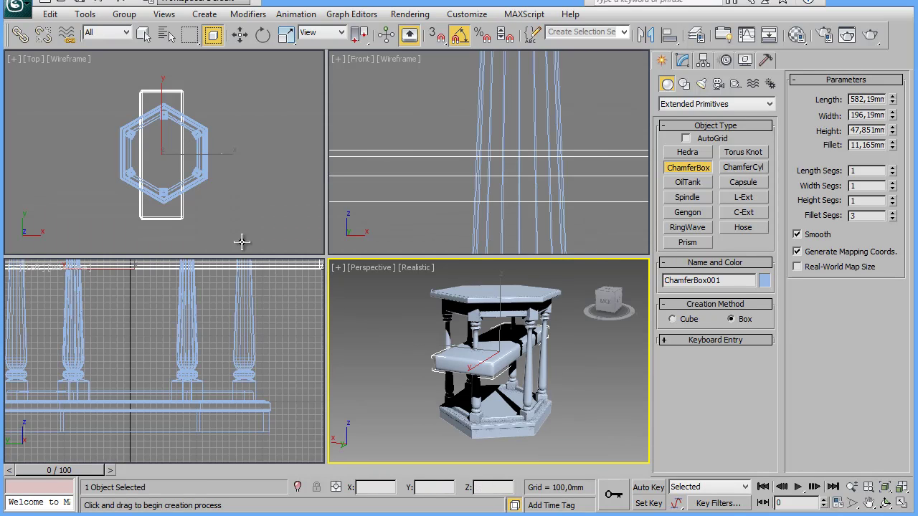
Step: Zero ChamferBox001's X and Y position fields to centre it on the table
left_click(239, 214)
key("alt+w")
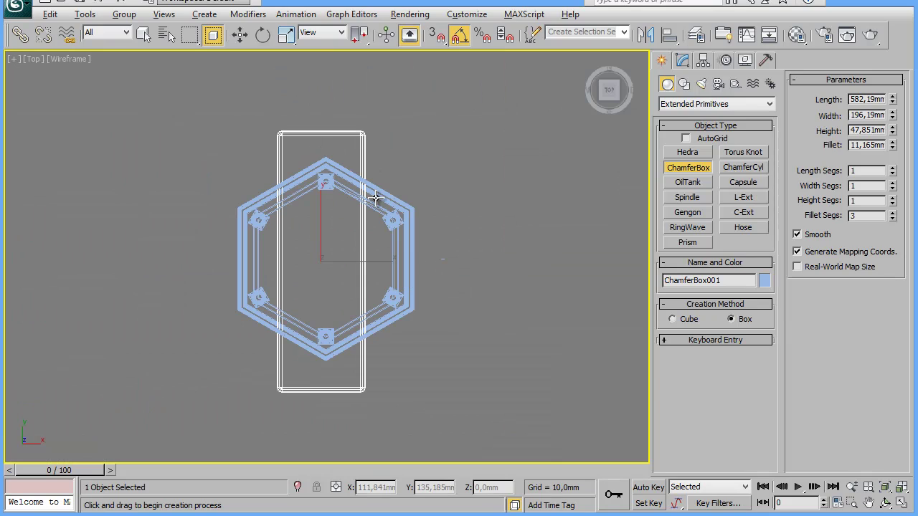
left_click(239, 36)
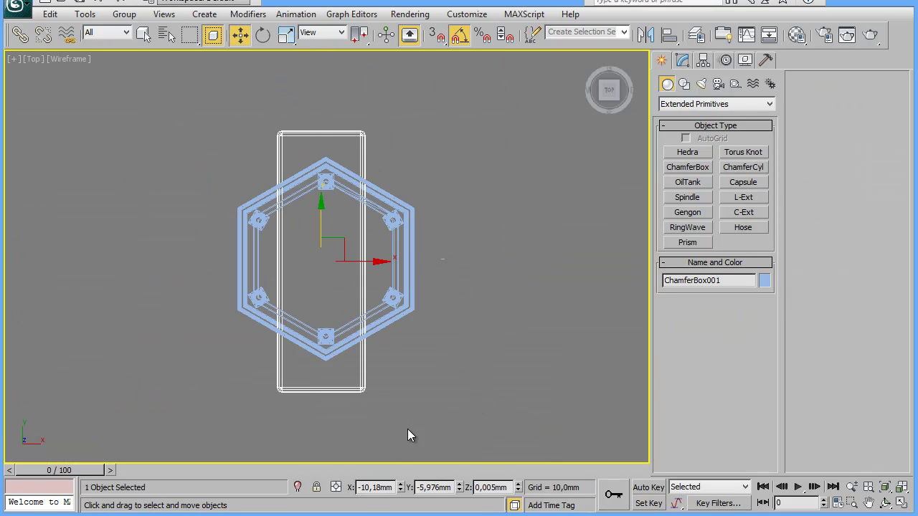
right_click(401, 488)
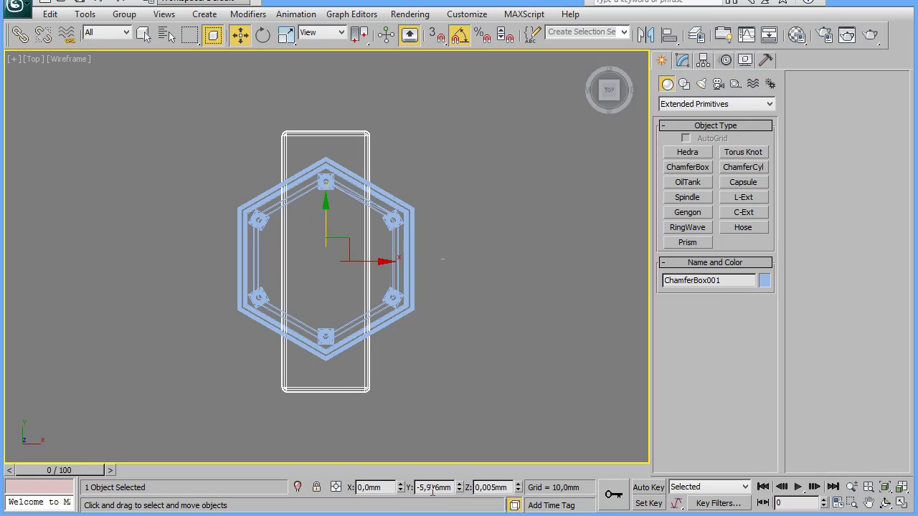
right_click(459, 488)
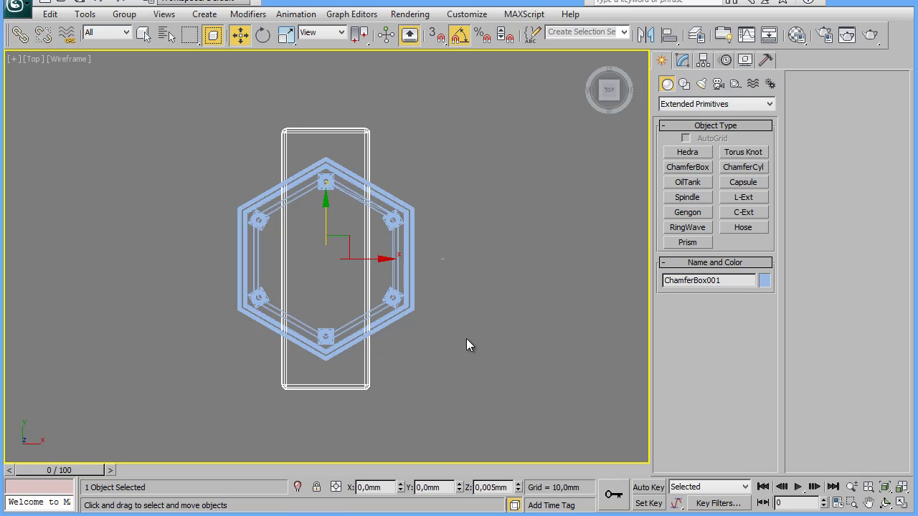
left_click(263, 35)
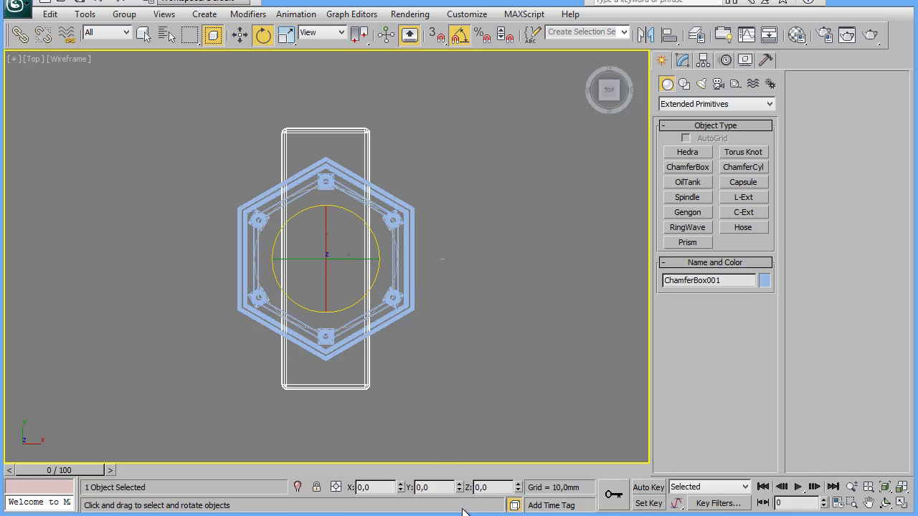
Step: Rotate the box 30° about Z and narrow its width to 173.9 mm
left_click(484, 487)
type("30")
key("Return")
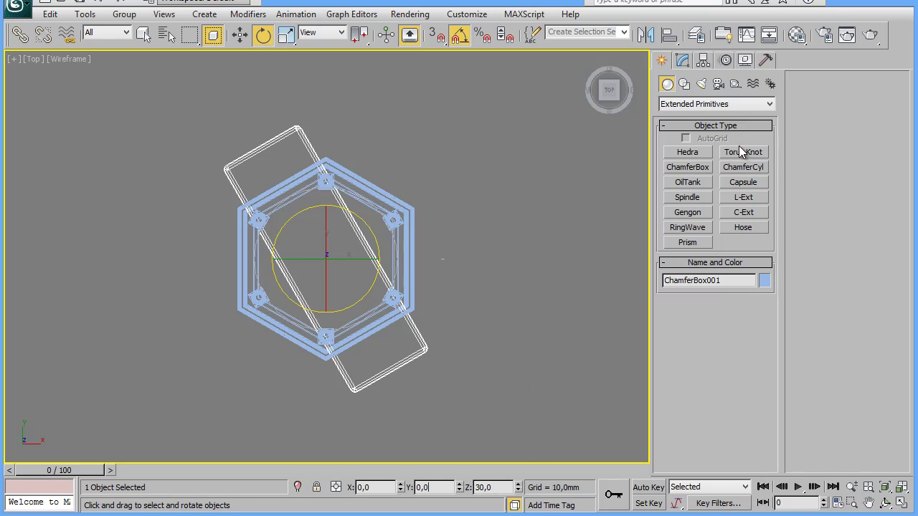
left_click(684, 61)
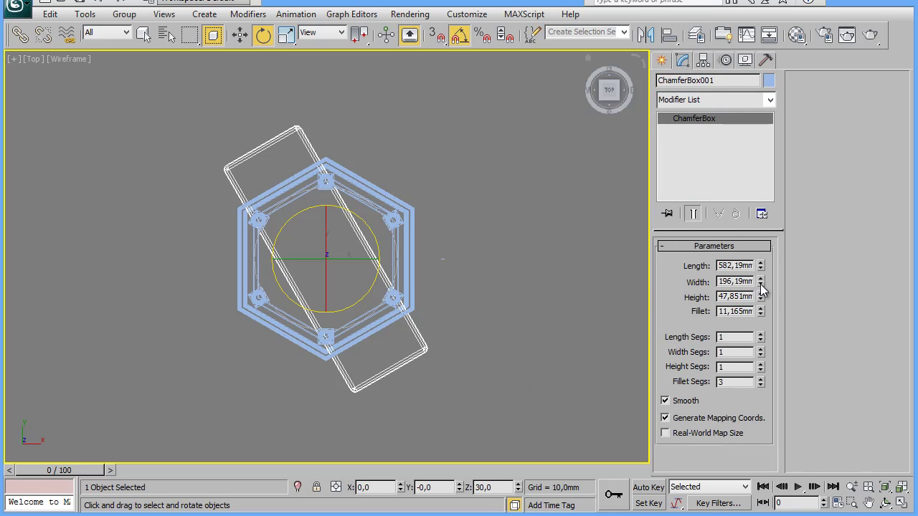
left_click_drag(761, 285, 761, 289)
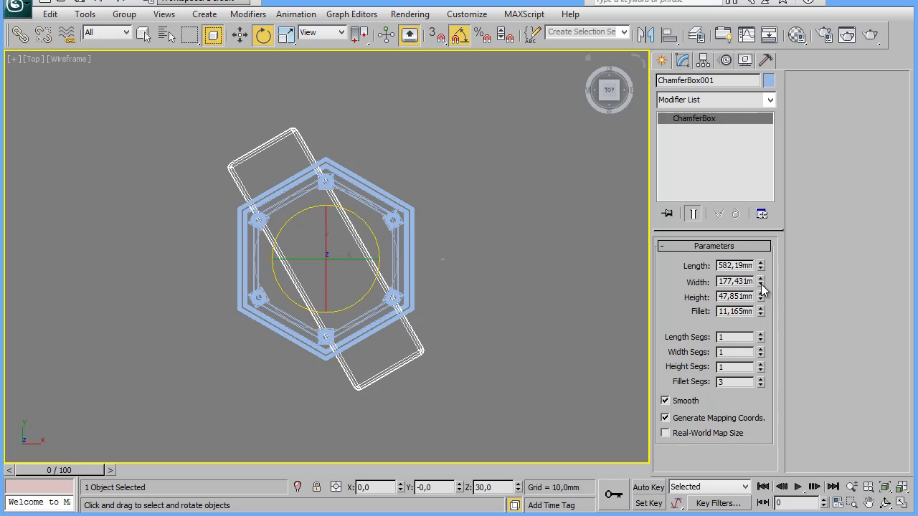
left_click_drag(762, 289, 762, 289)
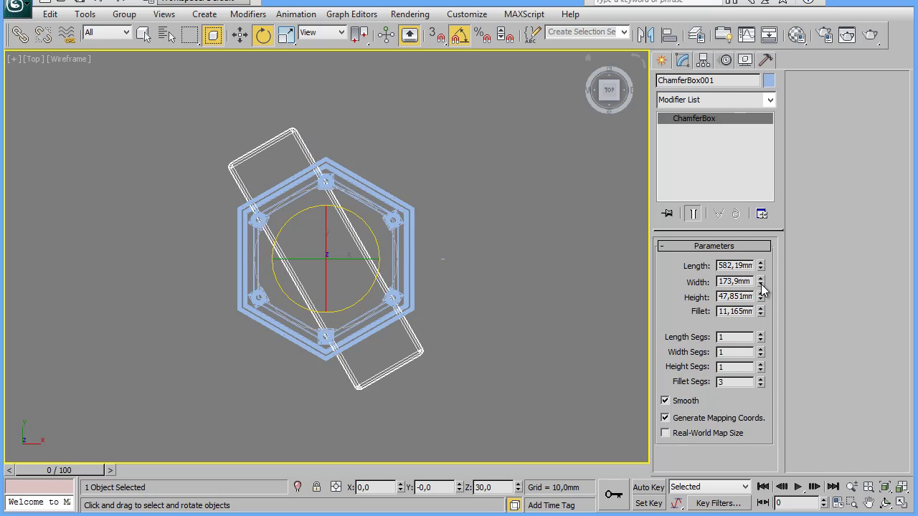
Step: In the Left view, lower the box to the table base at Z −276.664 mm
key("alt+w")
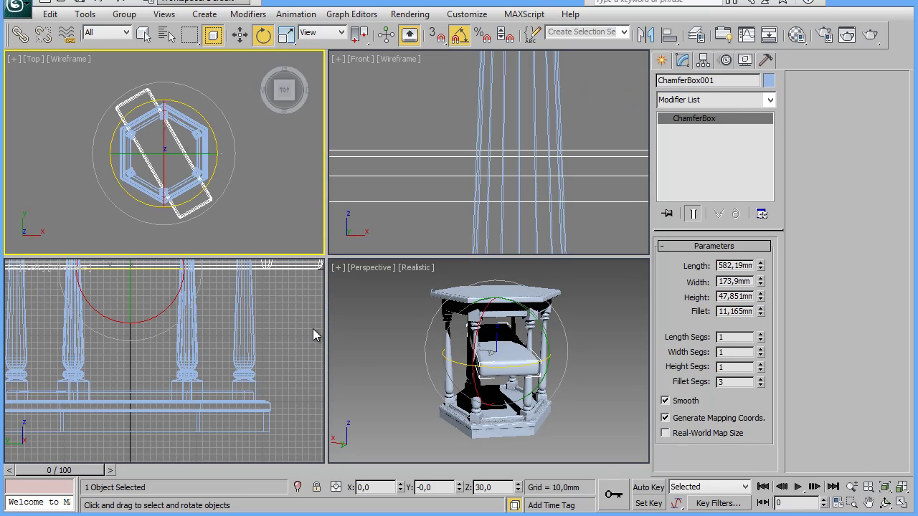
right_click(288, 355)
key("alt+w")
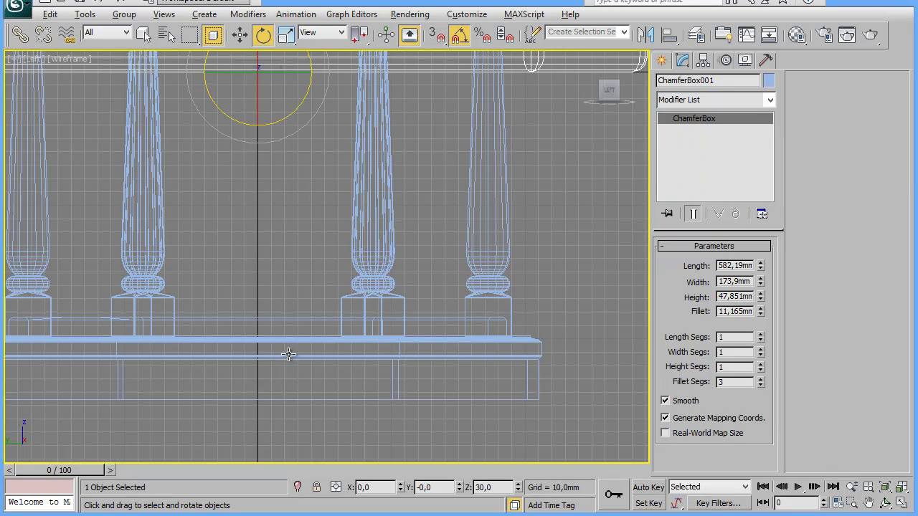
scroll(595, 354, "down", 3)
scroll(575, 358, "down", 3)
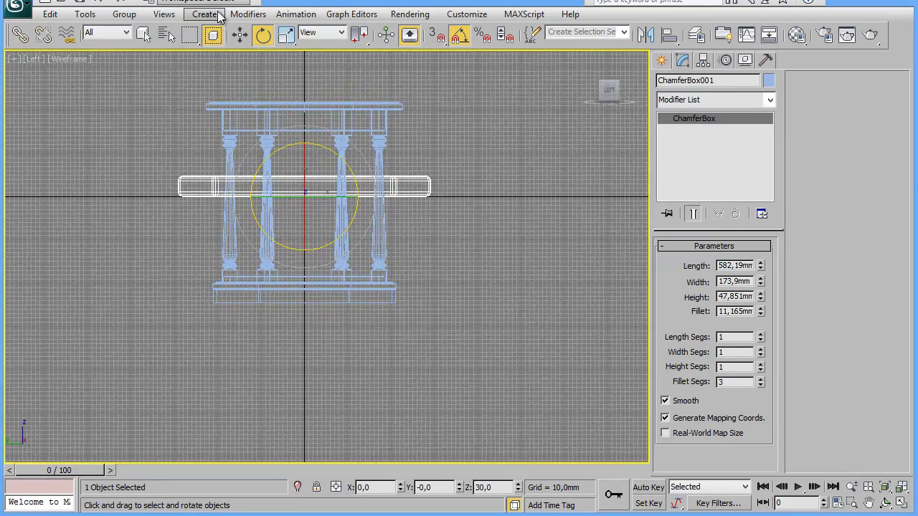
left_click(240, 35)
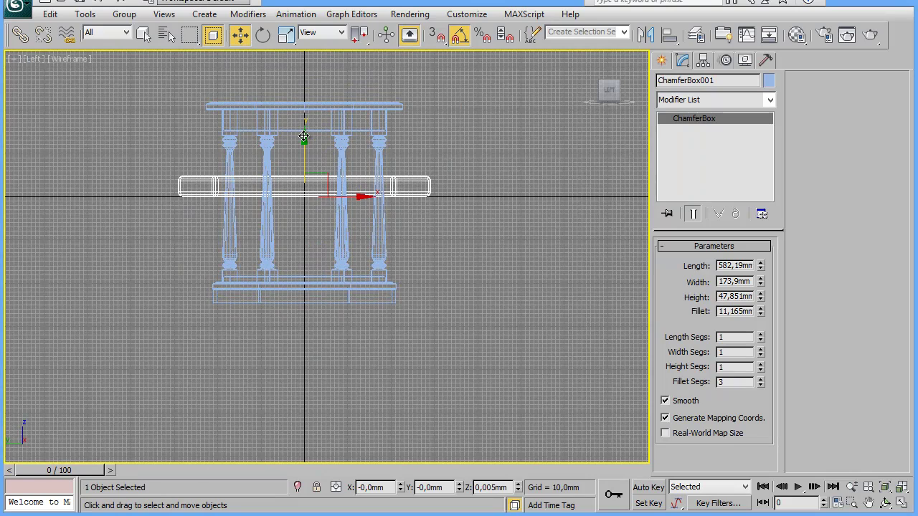
left_click_drag(304, 136, 302, 256)
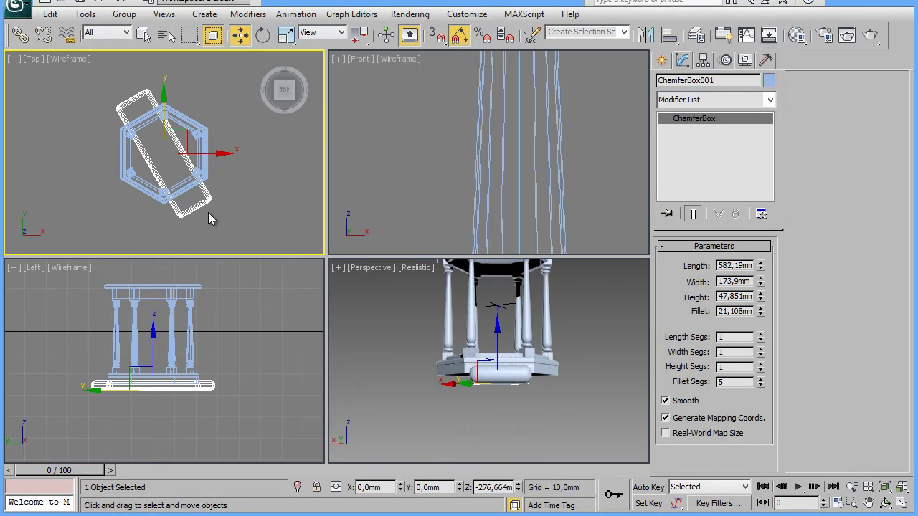
key("alt+w")
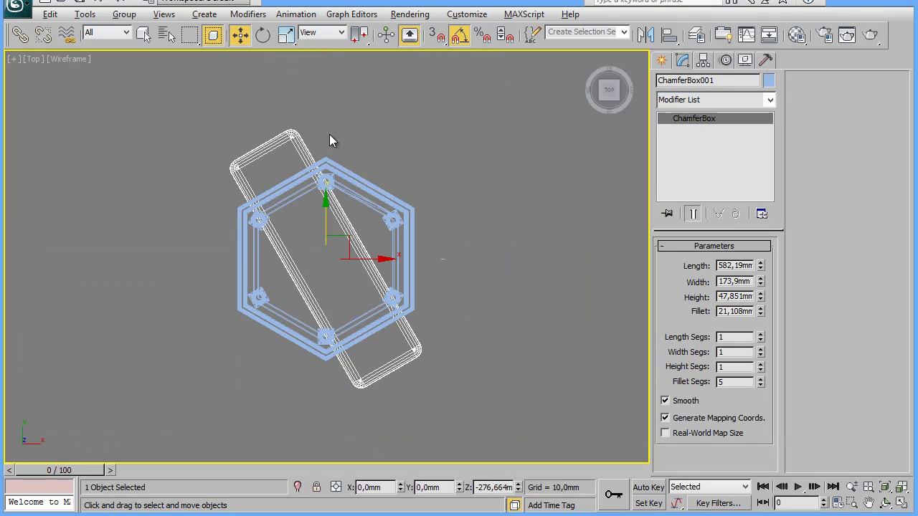
left_click(263, 38)
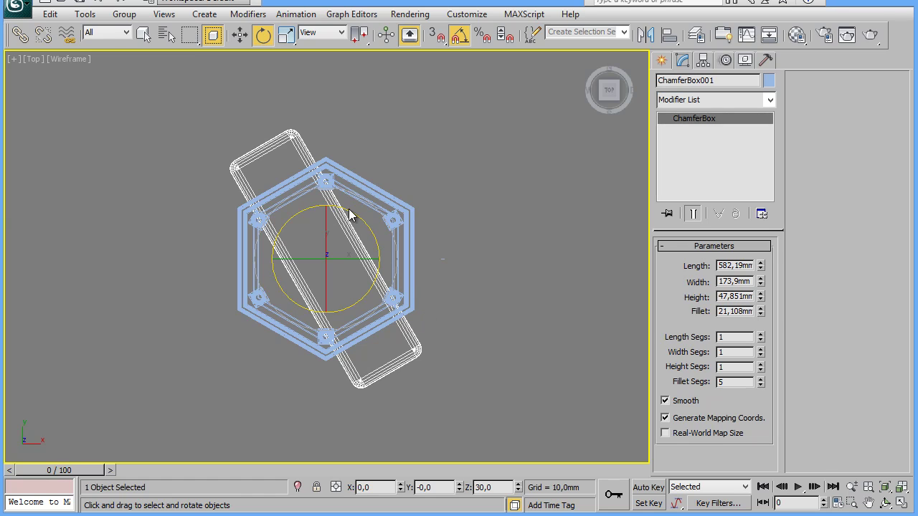
Step: Shift-rotate two 60° copies of the bar, convert one to Editable Poly and start Attach
left_click_drag(377, 241, 375, 193, "shift")
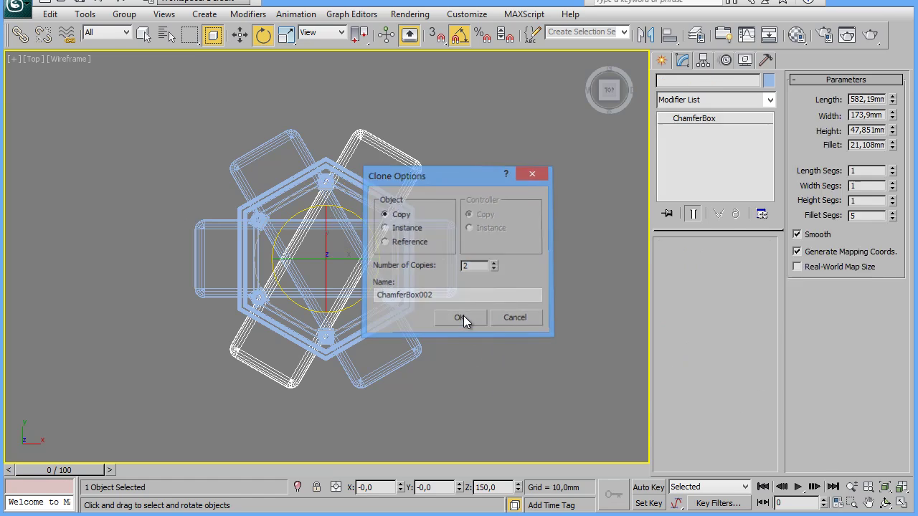
left_click(463, 316)
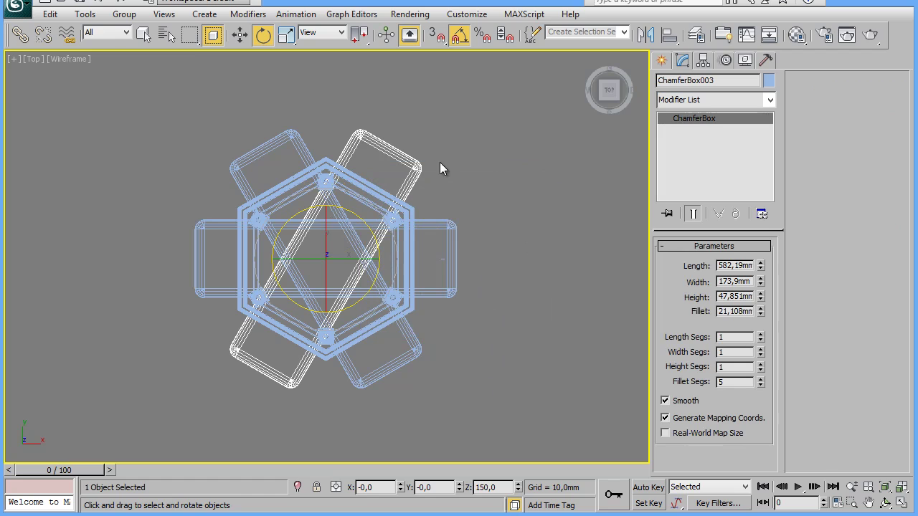
right_click(413, 164)
mouse_move(441, 296)
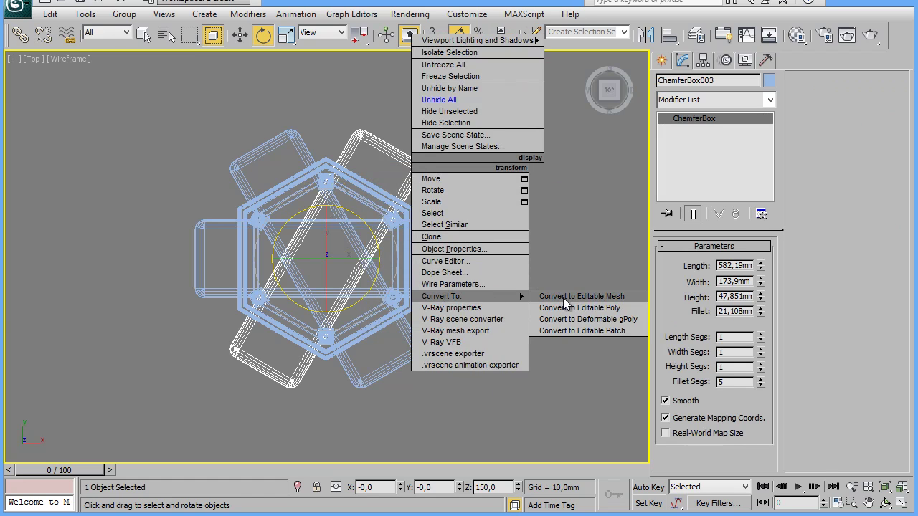
left_click(565, 307)
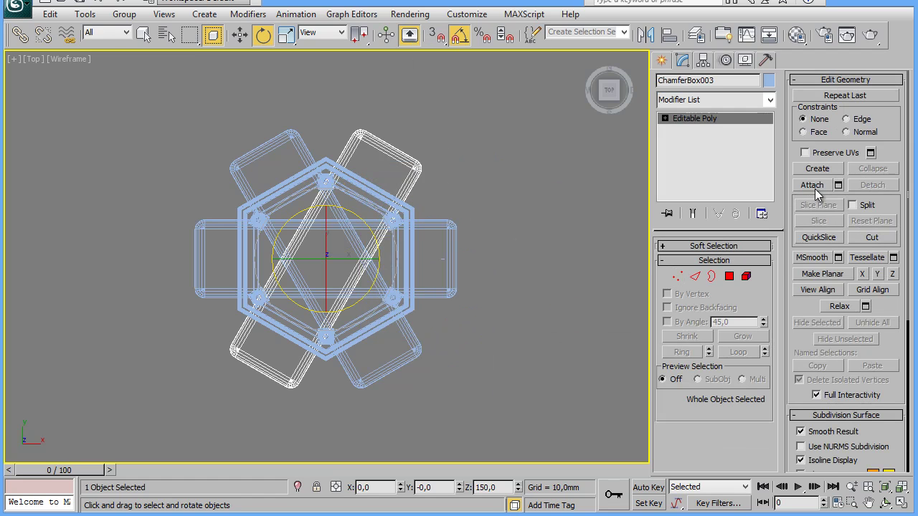
left_click(816, 183)
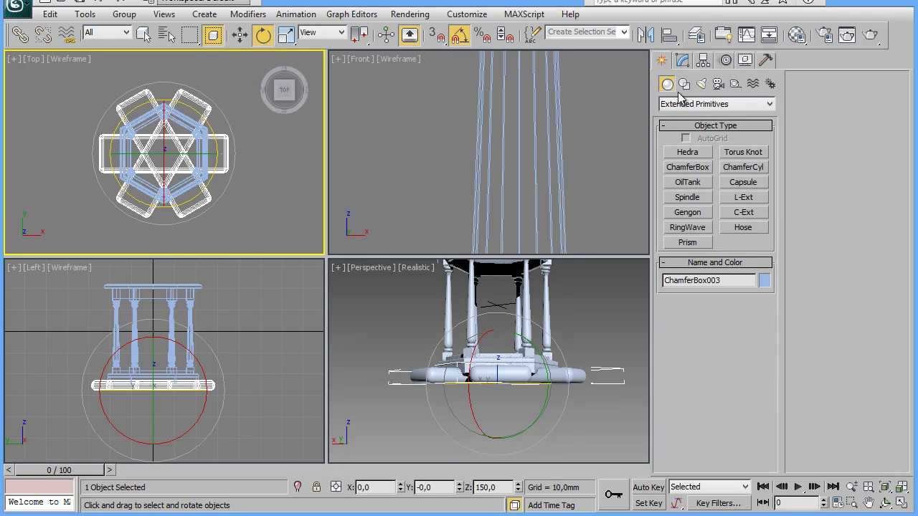
Step: Create a Boolean Subtraction (B-A) with the NGon005 band as operand B, then inspect from below
left_click(696, 104)
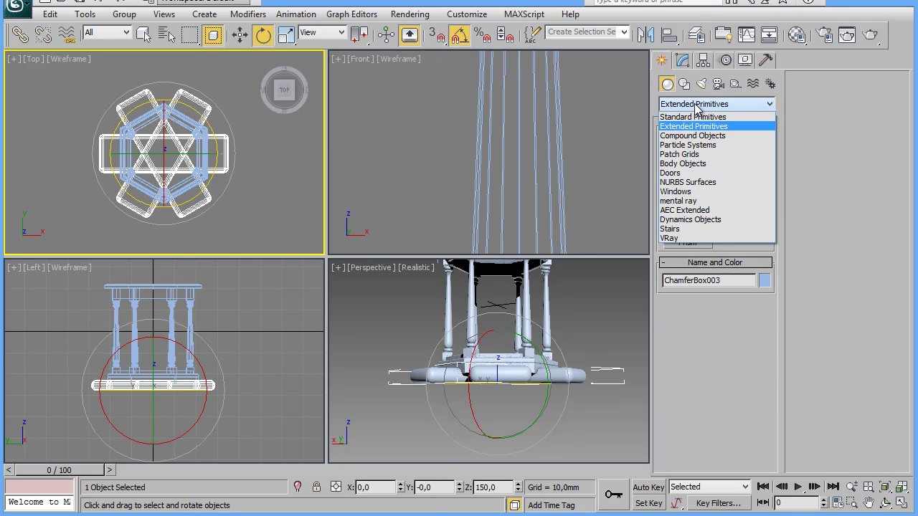
left_click(692, 136)
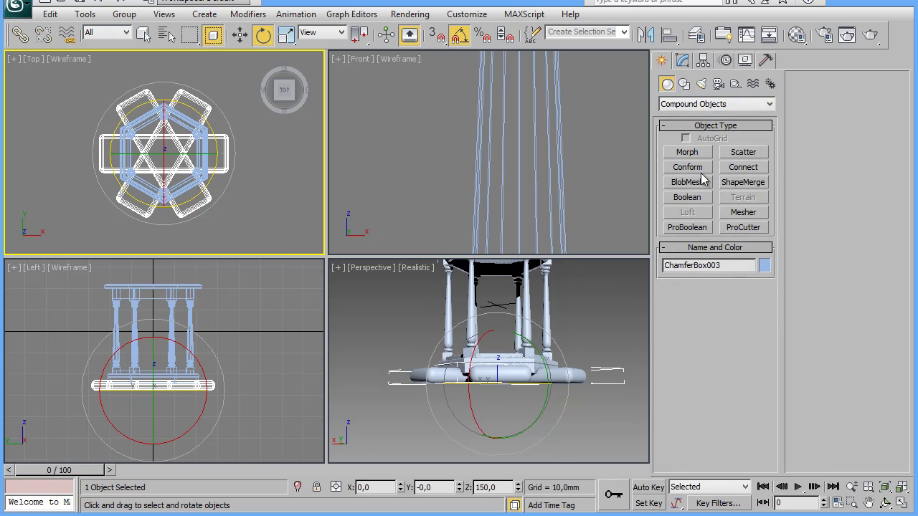
left_click(688, 197)
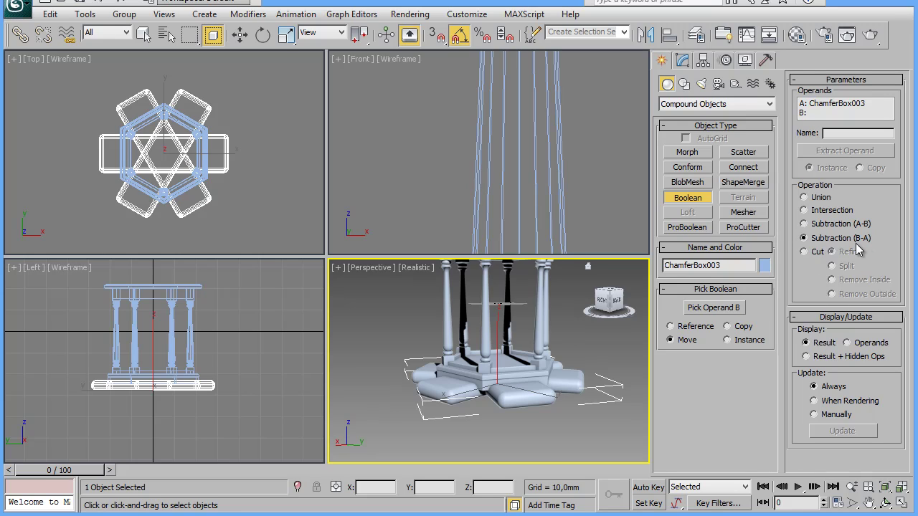
left_click(706, 309)
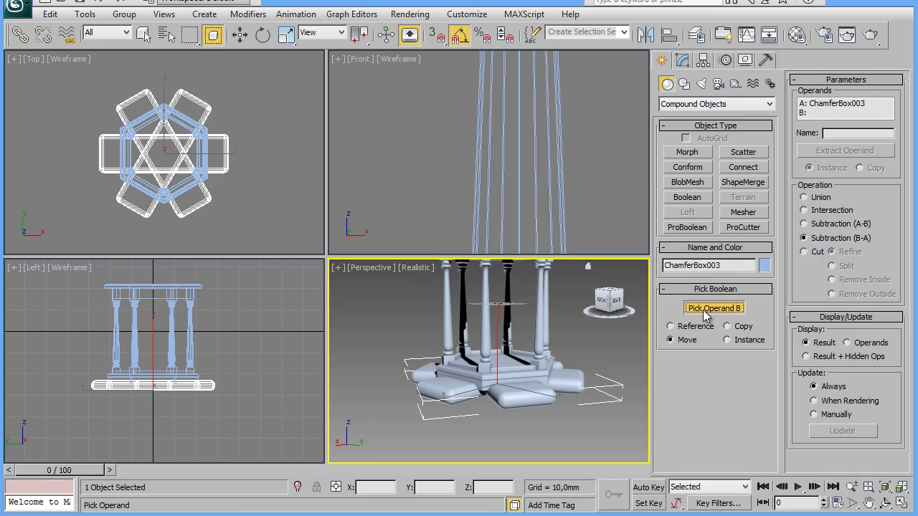
left_click(484, 387)
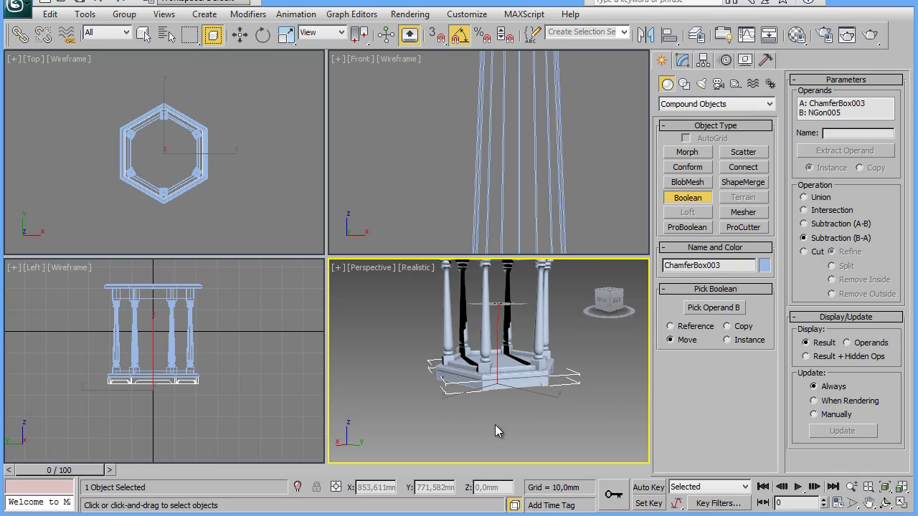
key("alt+w")
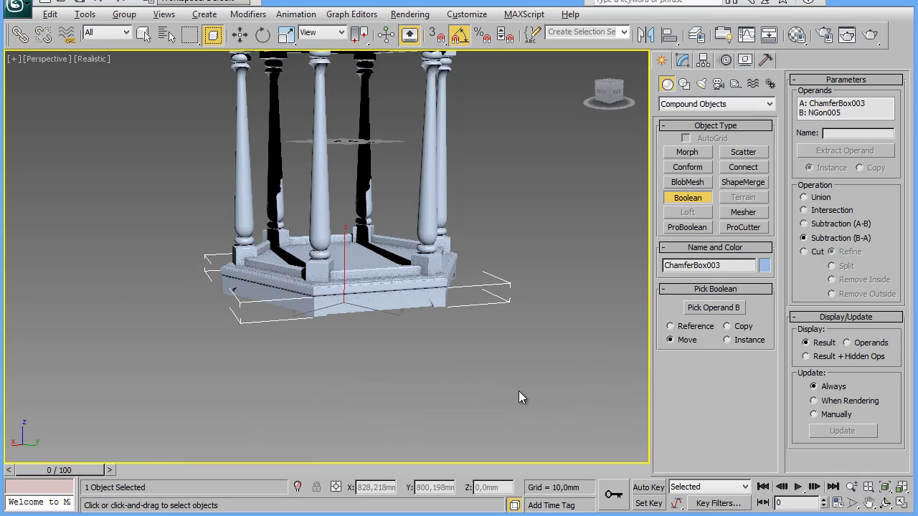
mouse_move(317, 359)
middle_mouse_down("alt")
mouse_move(471, 296)
mouse_move(480, 349)
mouse_move(491, 326)
middle_mouse_up("alt")
mouse_move(507, 194)
middle_mouse_down("alt")
mouse_move(490, 338)
mouse_move(415, 348)
mouse_move(372, 316)
middle_mouse_up("alt")
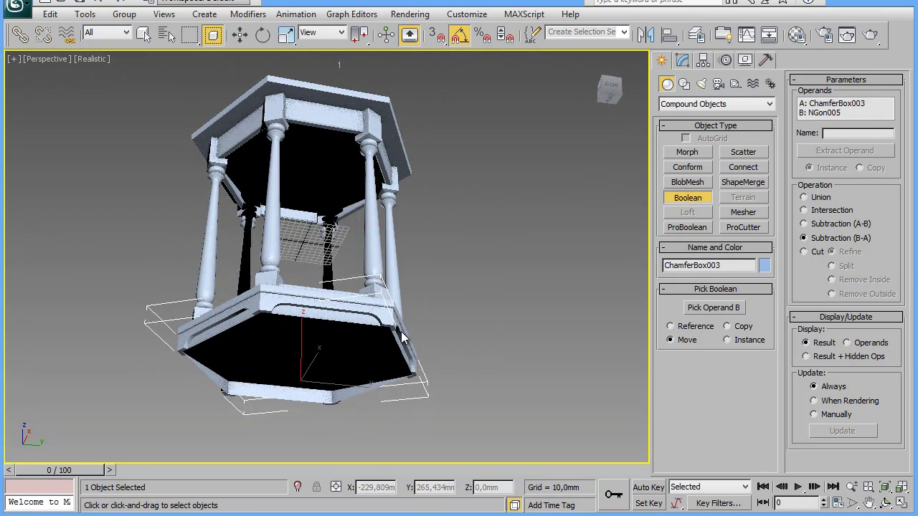
middle_click_drag(445, 379, 467, 375)
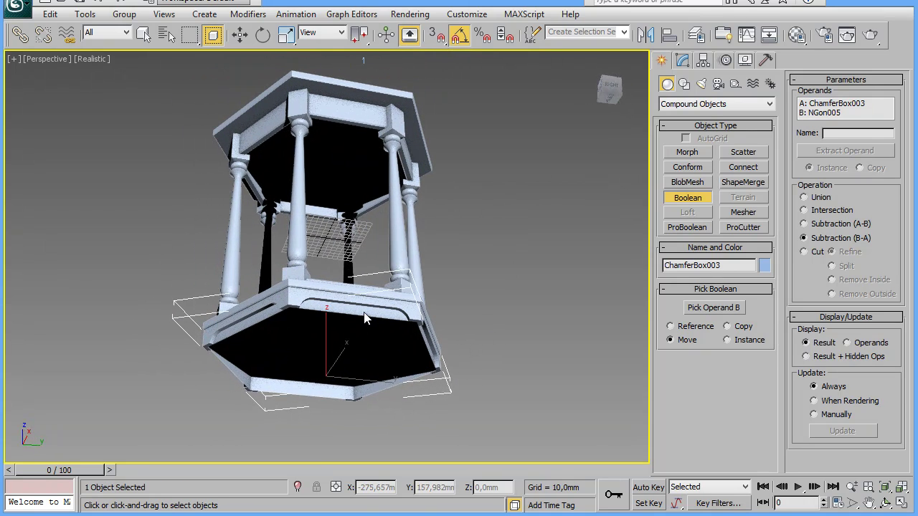
Step: Convert the cut base to an Editable Poly and switch to Polygon sub-object mode
key("e")
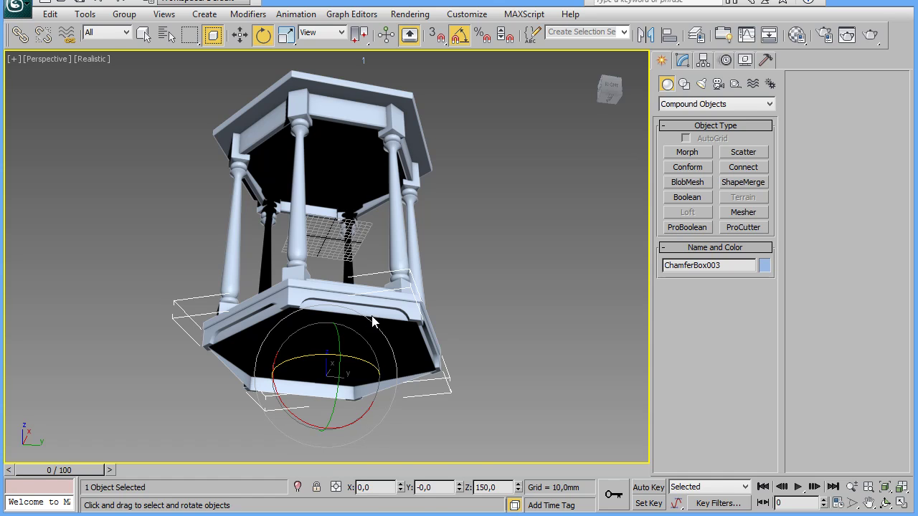
right_click(373, 322)
mouse_move(397, 445)
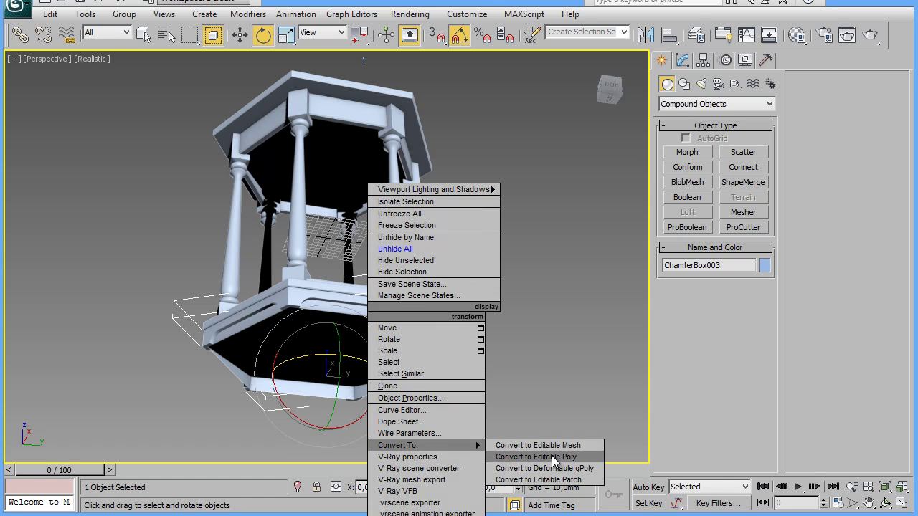
left_click(553, 461)
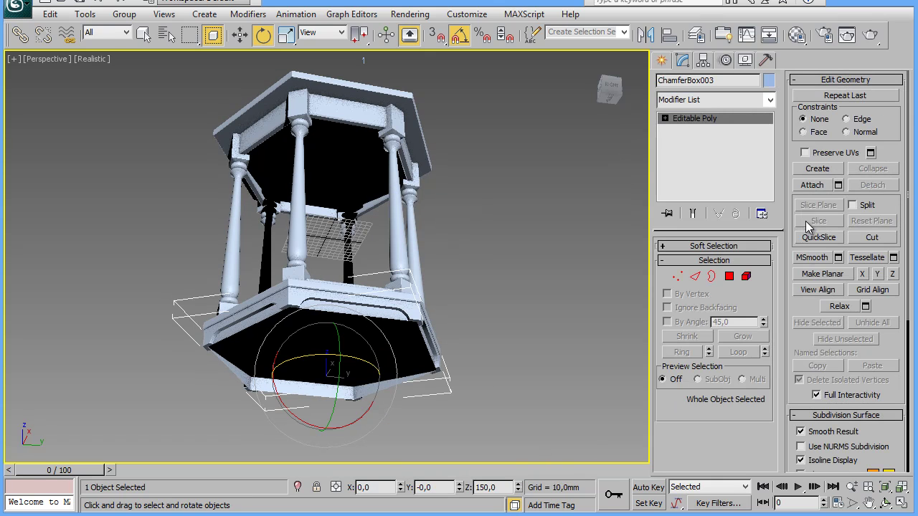
left_click(730, 278)
Step: Delete the five leftover inner faces (right, front, left) beneath the base's arches
left_click(344, 312)
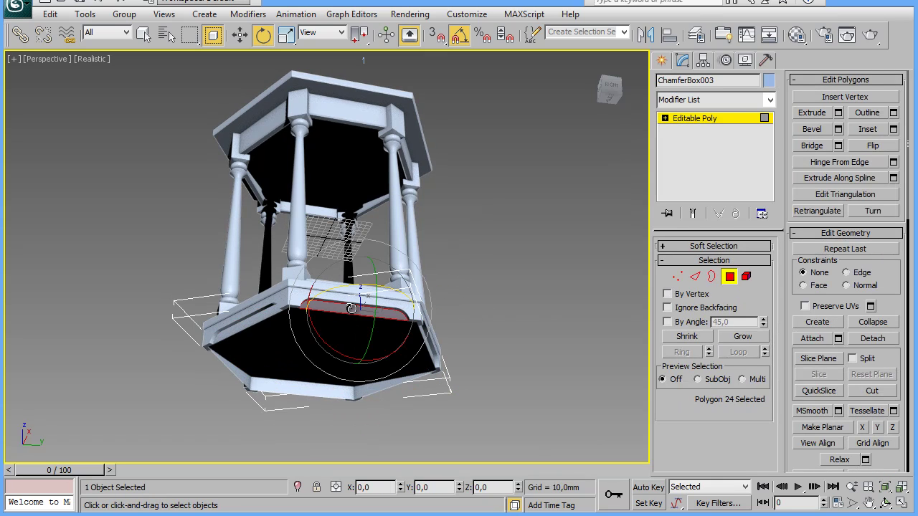
key("Delete")
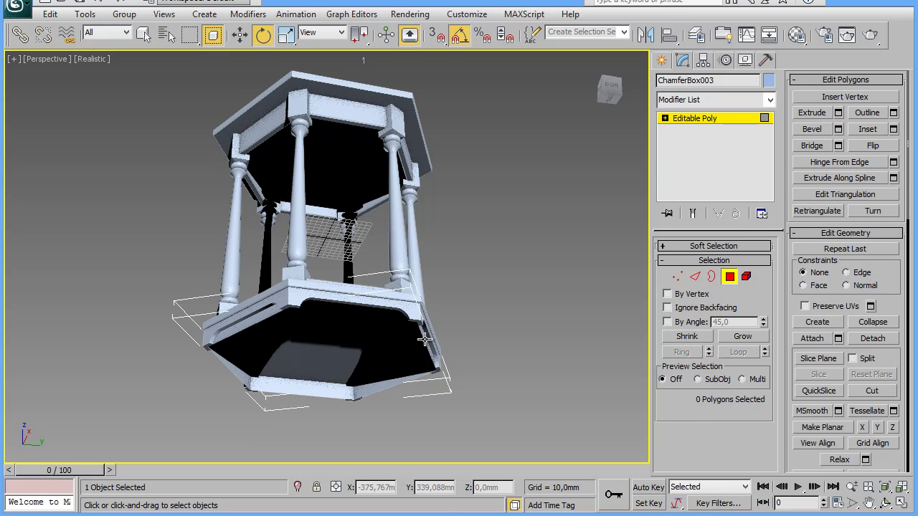
left_click(393, 387)
key("Delete")
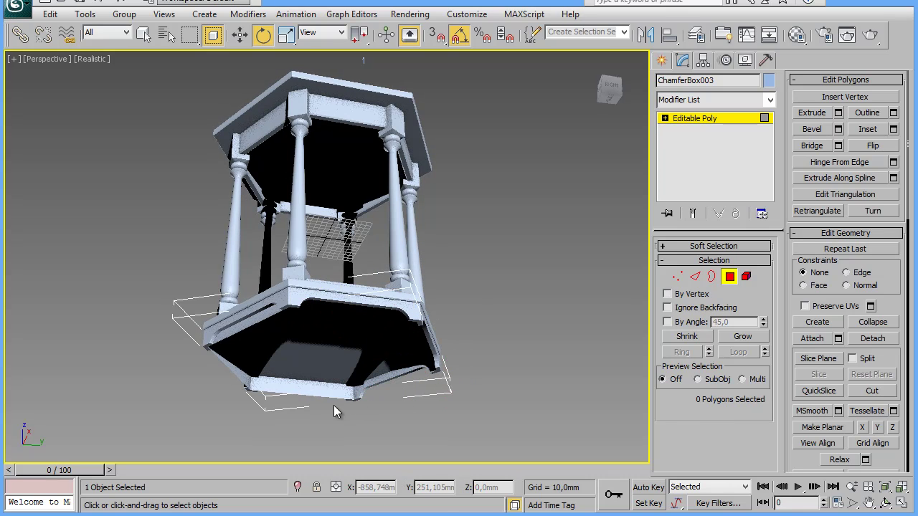
left_click(307, 393)
key("Delete")
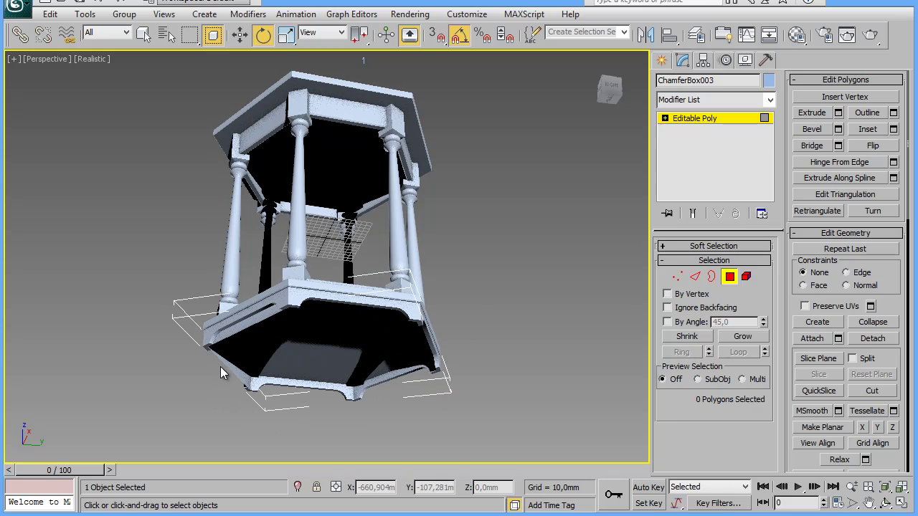
left_click(222, 362)
key("Delete")
left_click(241, 325)
key("Delete")
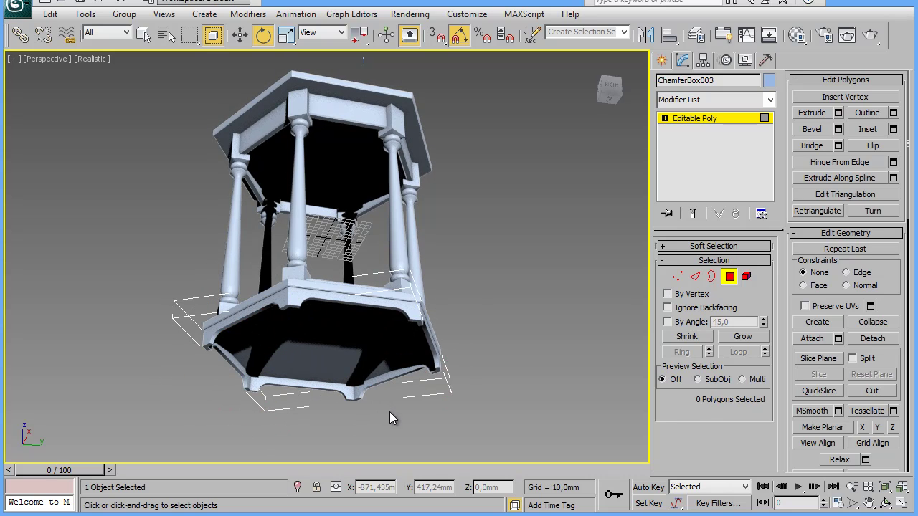
left_click(661, 60)
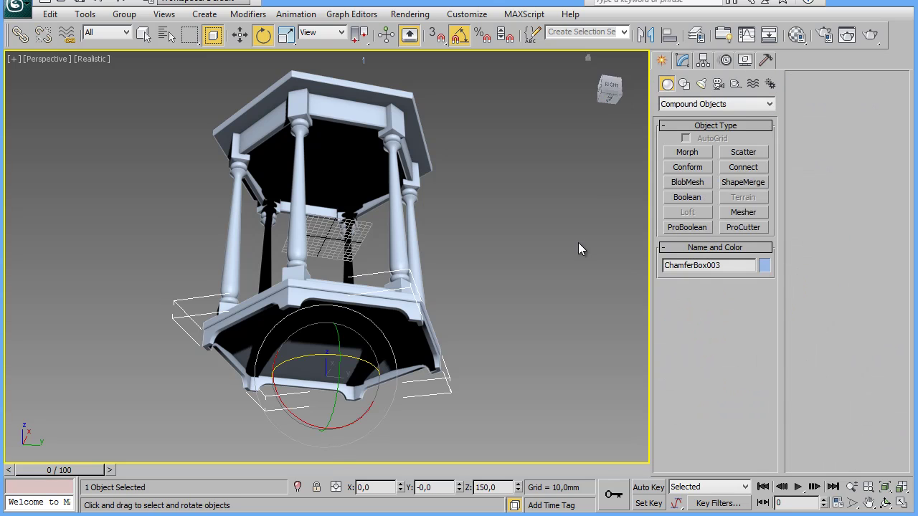
mouse_move(579, 244)
middle_mouse_down("alt")
mouse_move(510, 343)
mouse_move(582, 357)
mouse_move(602, 384)
middle_mouse_up("alt")
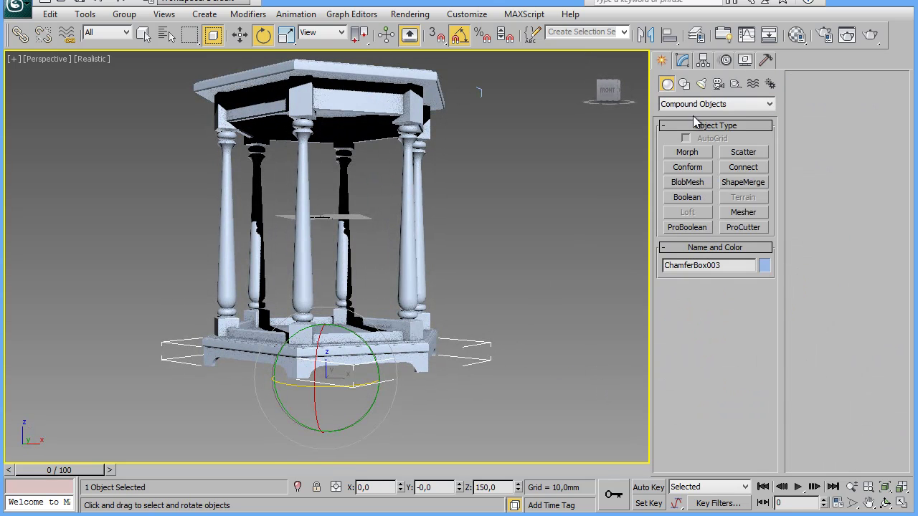
left_click(682, 60)
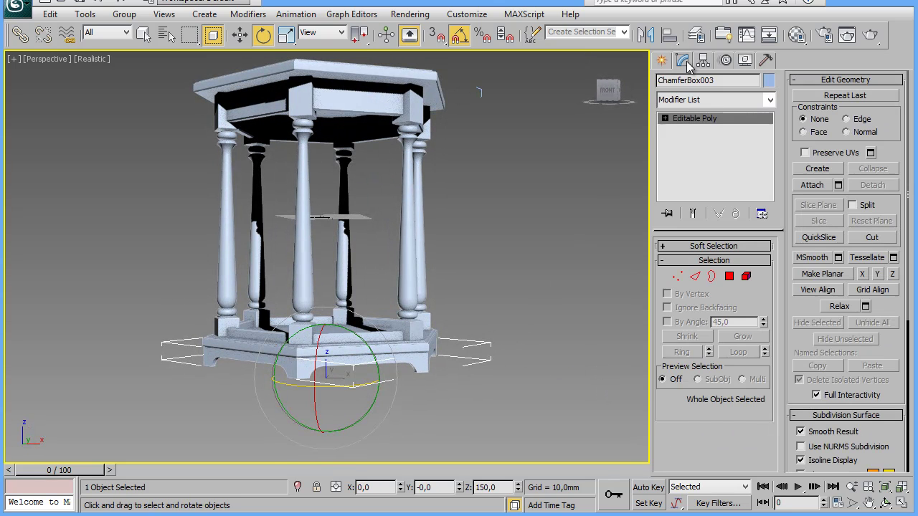
Step: In Edge mode, maximize the Left view and box-select all edges of the lower base
left_click(694, 276)
key("alt+w")
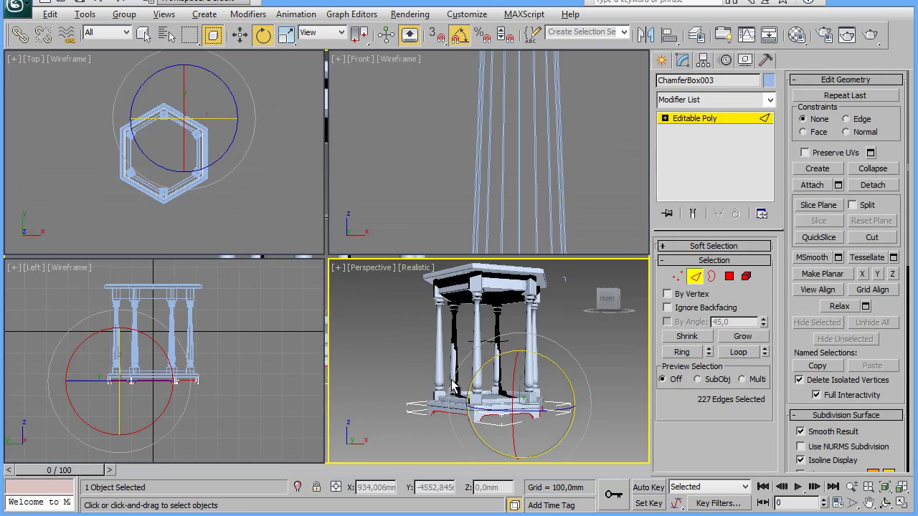
right_click(236, 380)
key("alt+w")
left_click(207, 295)
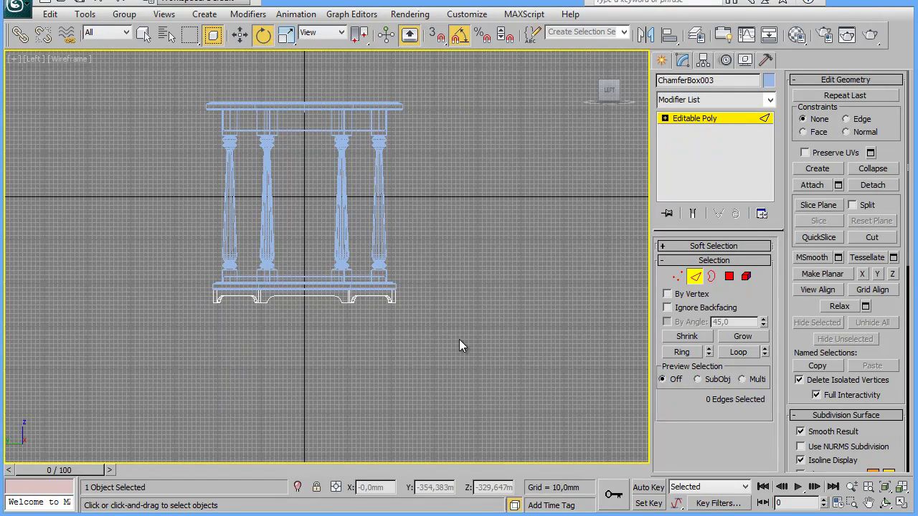
scroll(459, 340, "up", 3)
scroll(459, 336, "up", 2)
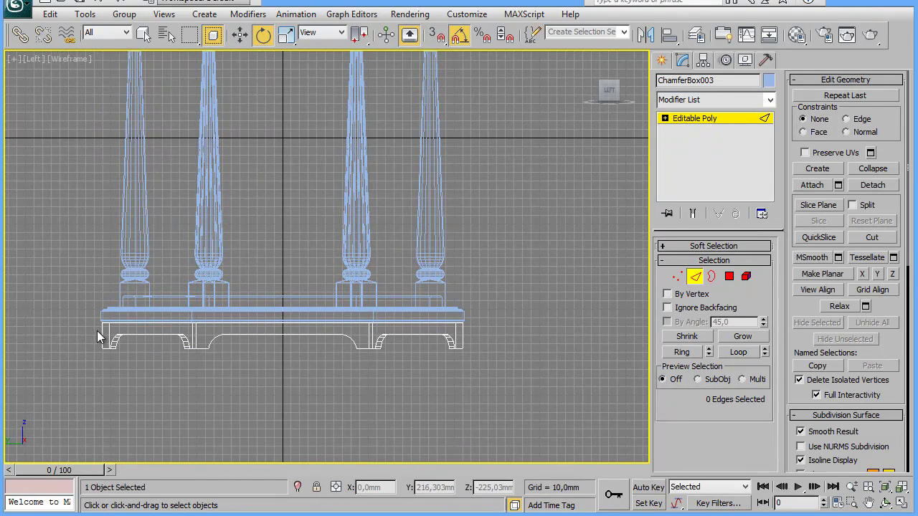
left_click_drag(262, 357, 429, 362)
left_click_drag(496, 368, 496, 367)
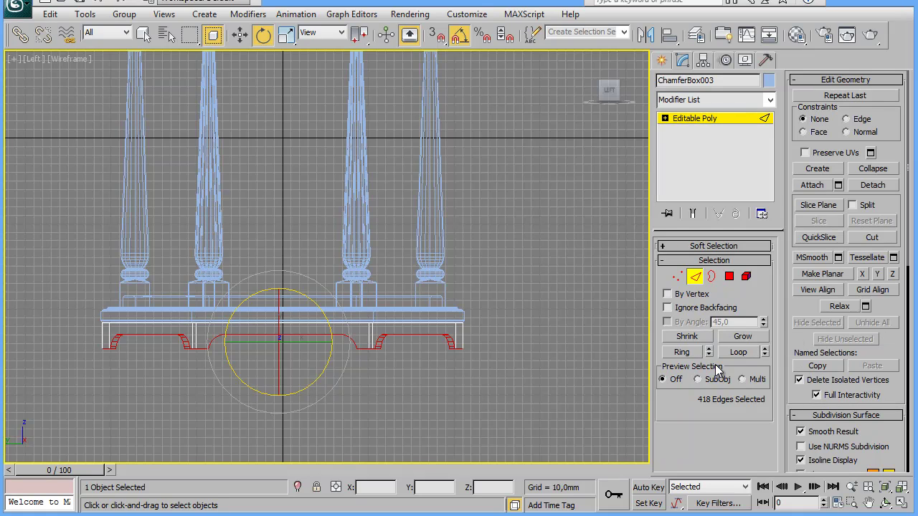
left_click(369, 338)
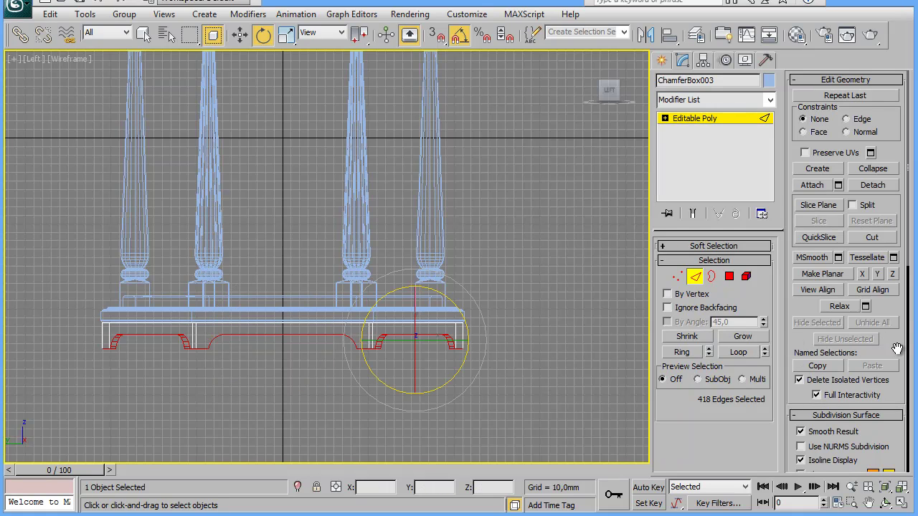
left_click_drag(896, 348, 900, 152)
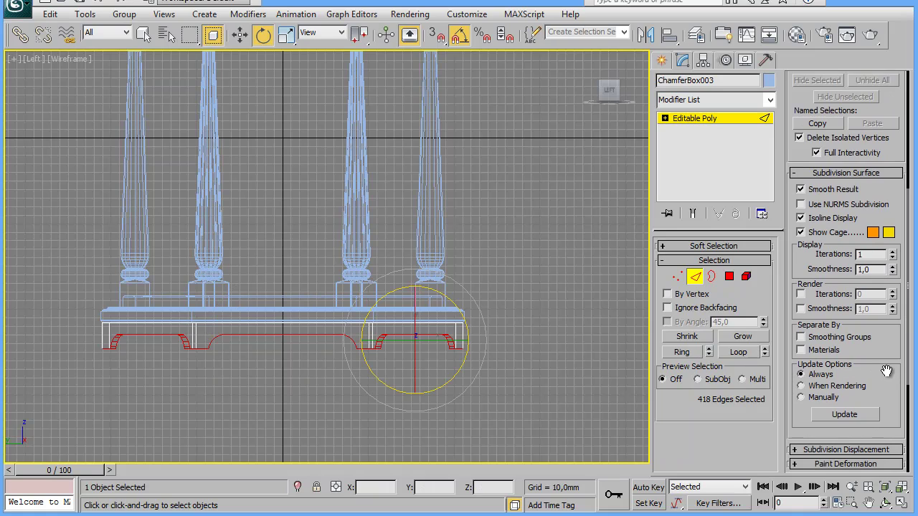
left_click_drag(886, 370, 863, 283)
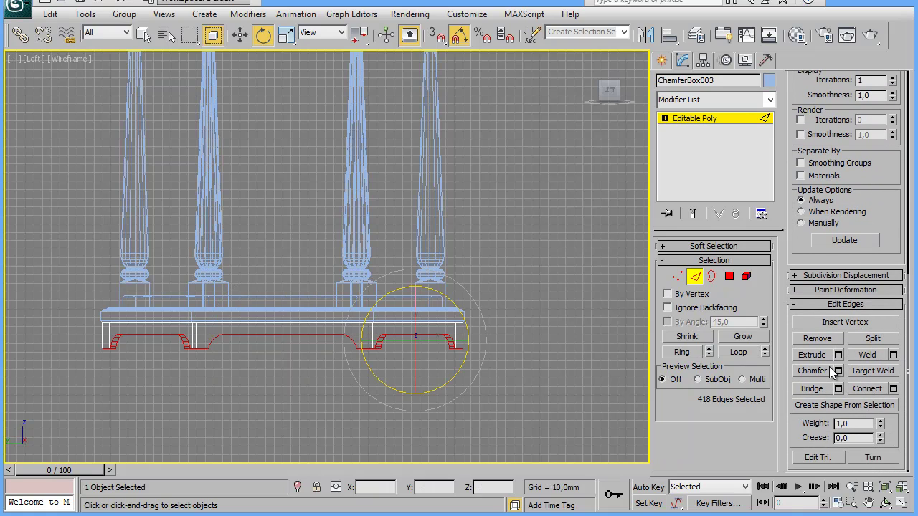
Step: Chamfer the selected base edges by 2 mm, then maximize the Perspective view
left_click(837, 371)
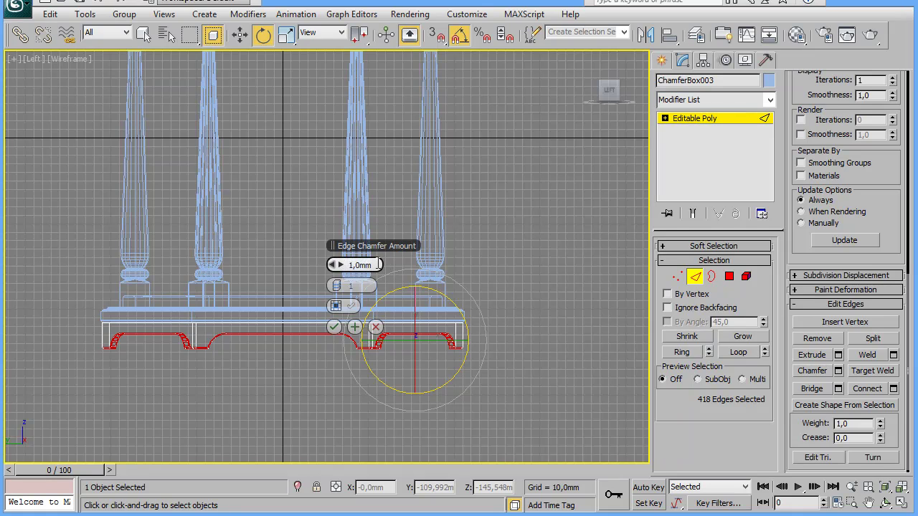
type("2")
key("Return")
left_click(540, 355)
key("alt+w")
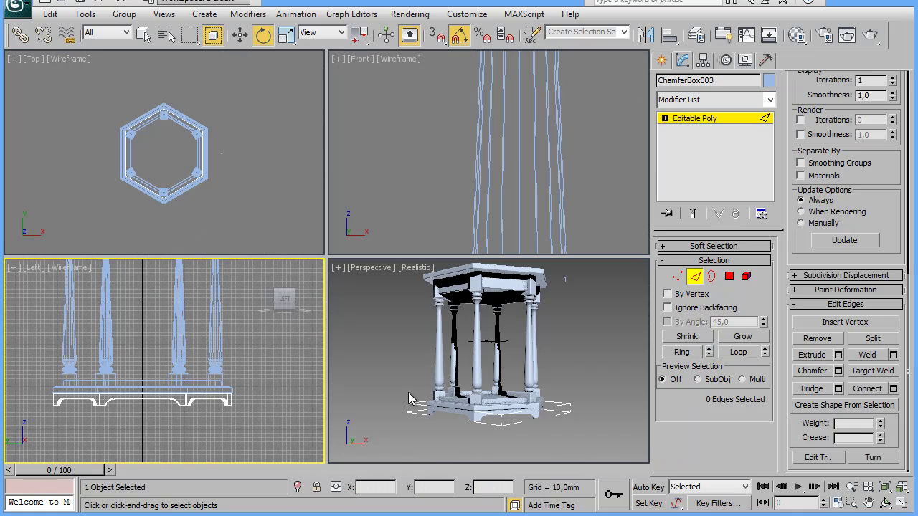
left_click(435, 433)
key("alt+w")
mouse_move(346, 407)
middle_mouse_down("alt")
mouse_move(475, 412)
mouse_move(557, 428)
middle_mouse_up("alt")
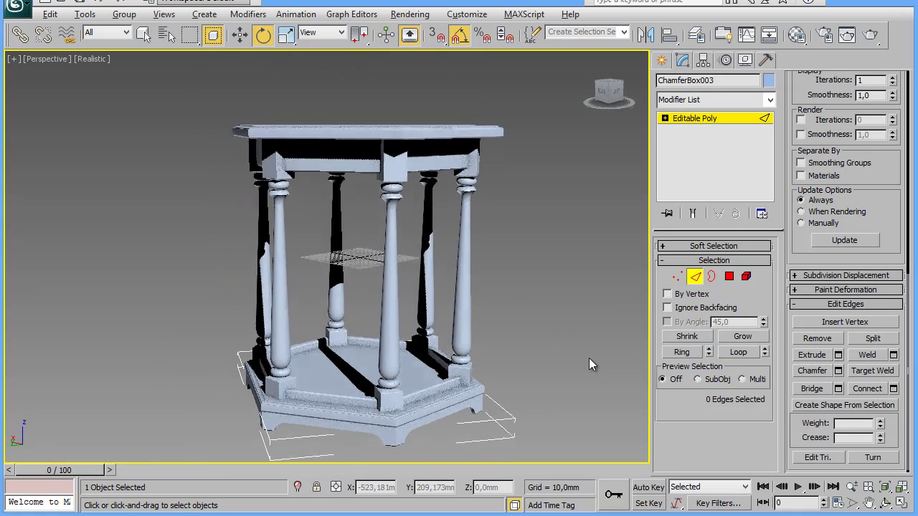